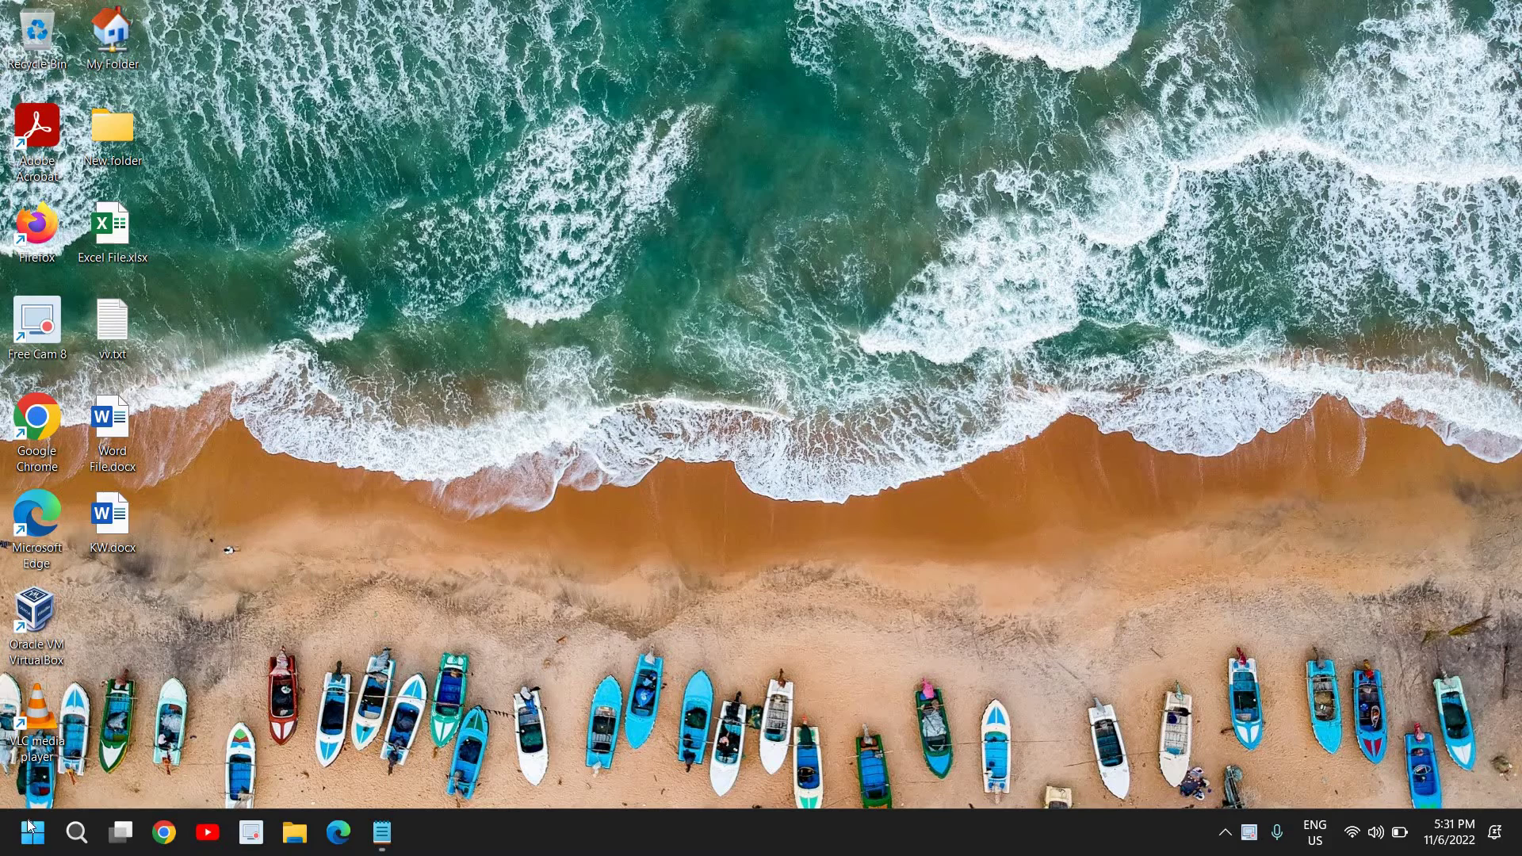
Open File Explorer maximized and browse This PC > Windows (C:) > Windows > SoftwareDistribution
click(78, 833)
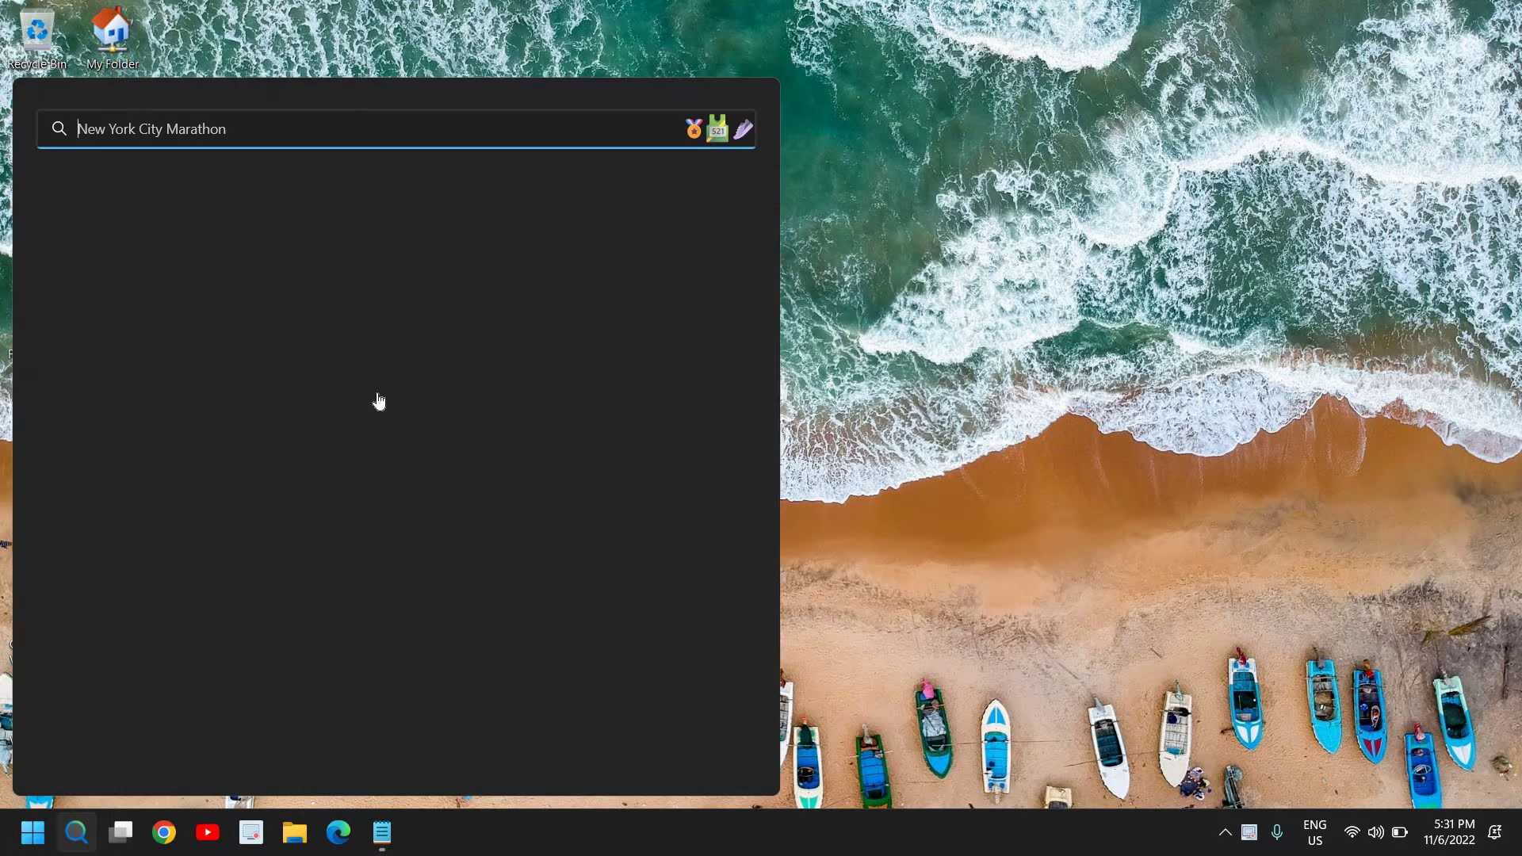
text(file)
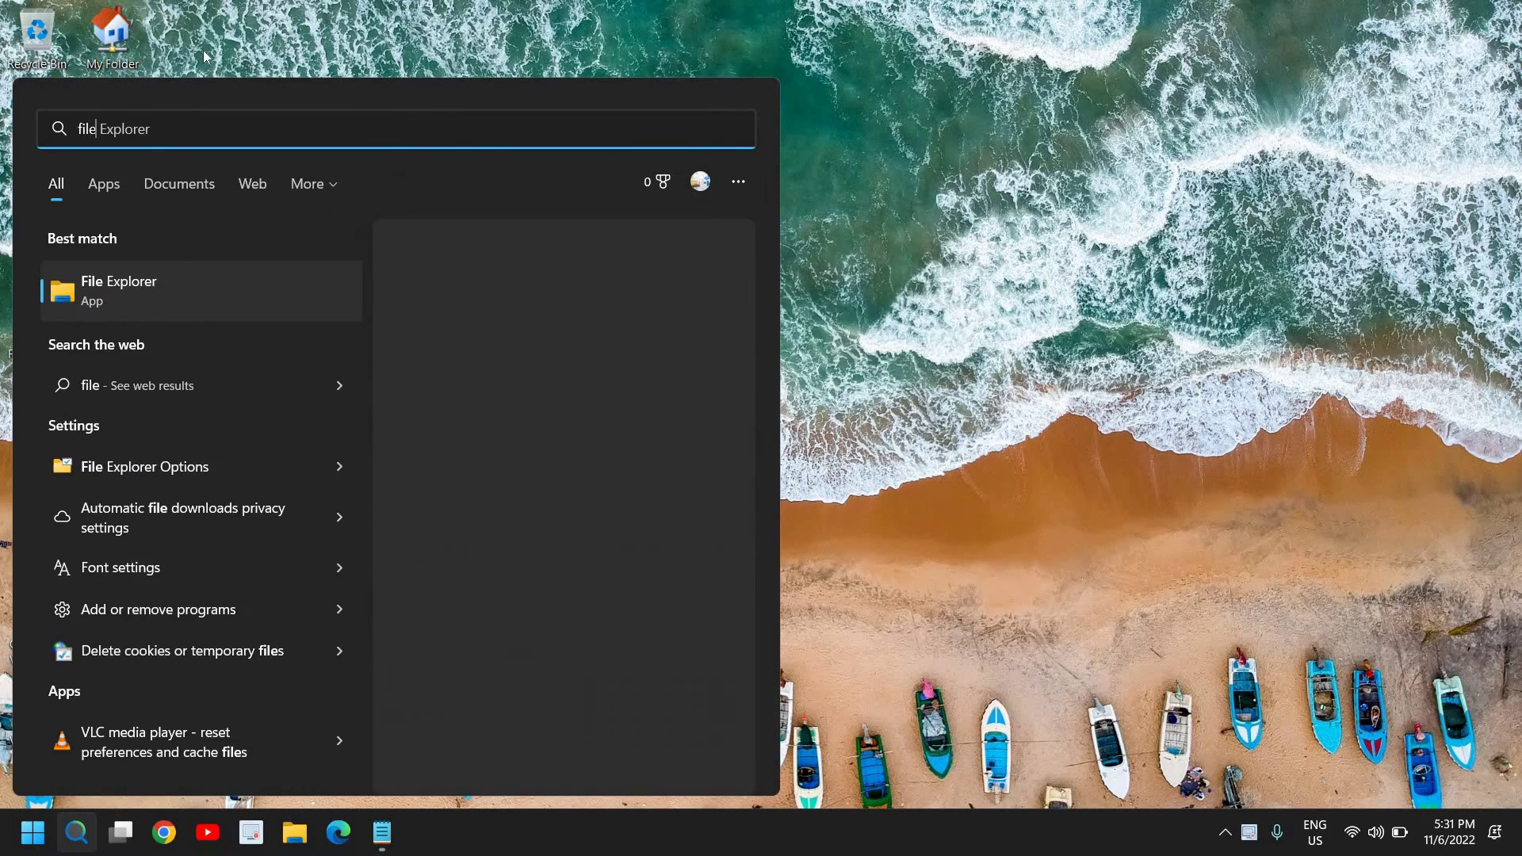
click(144, 290)
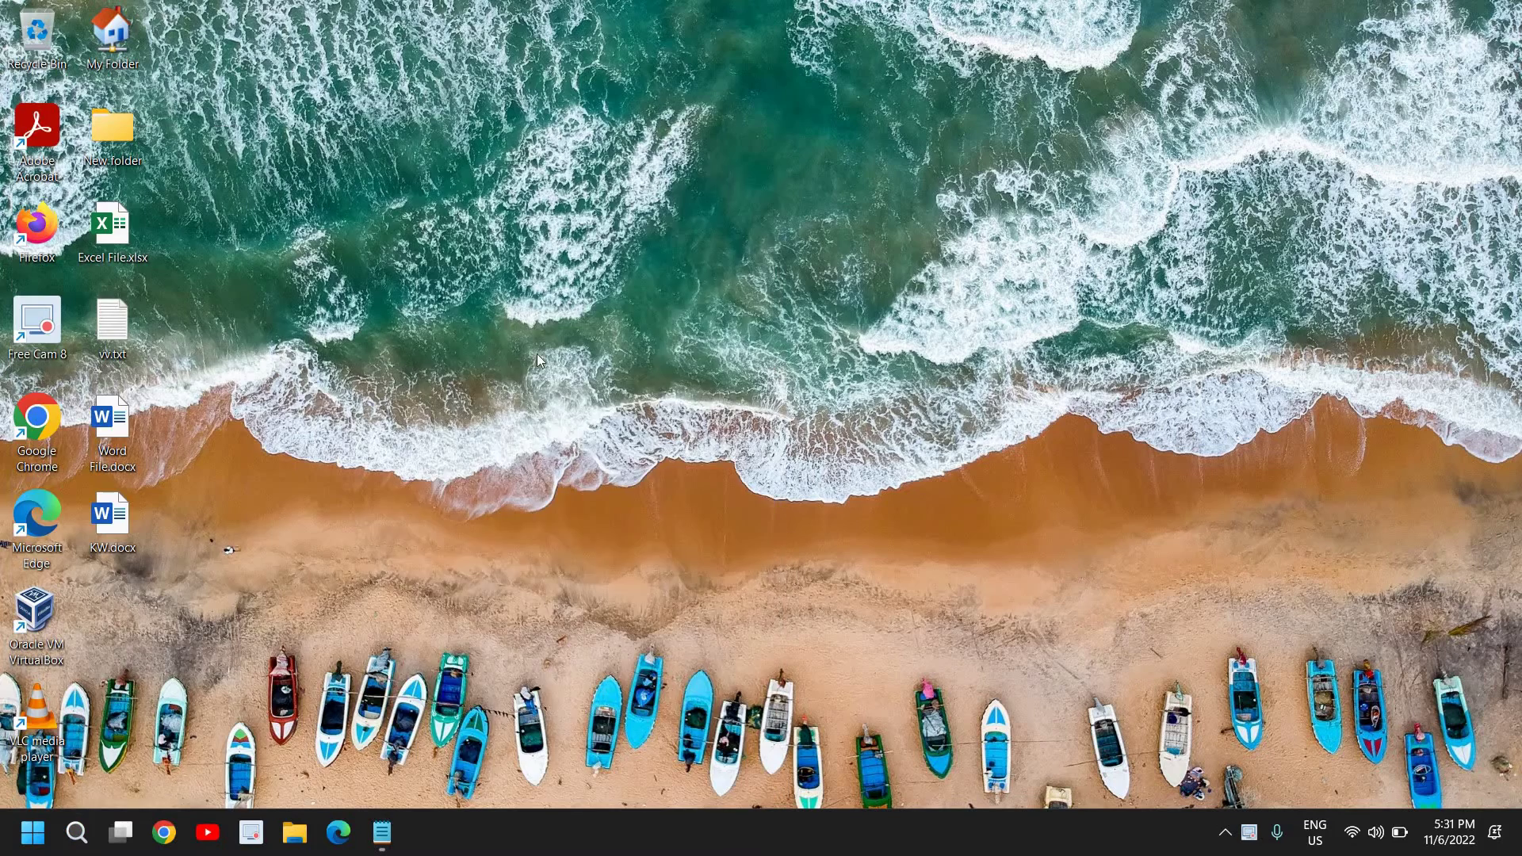
click(1037, 179)
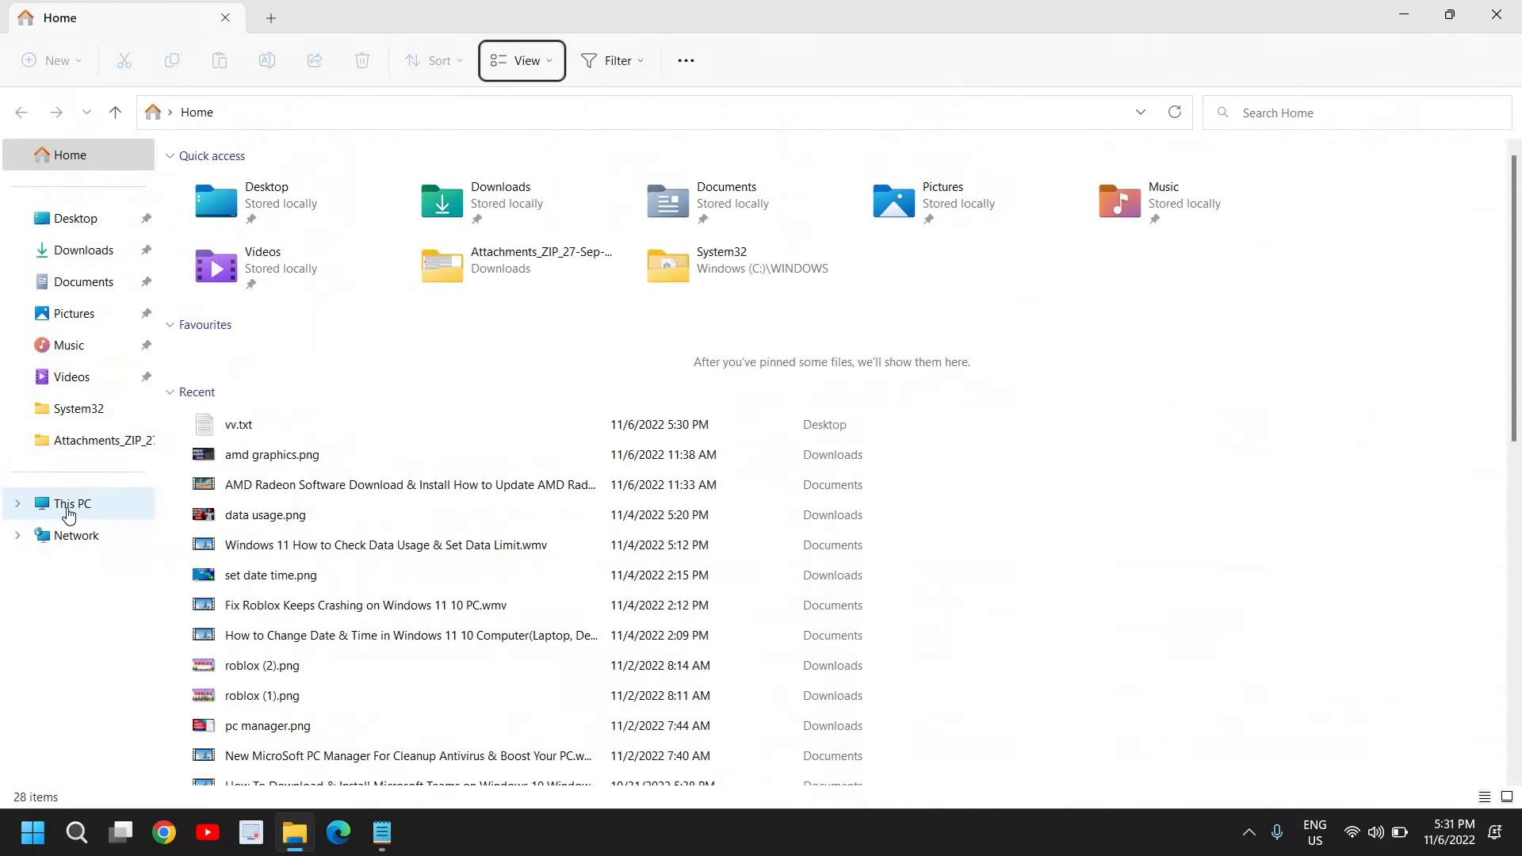
click(71, 509)
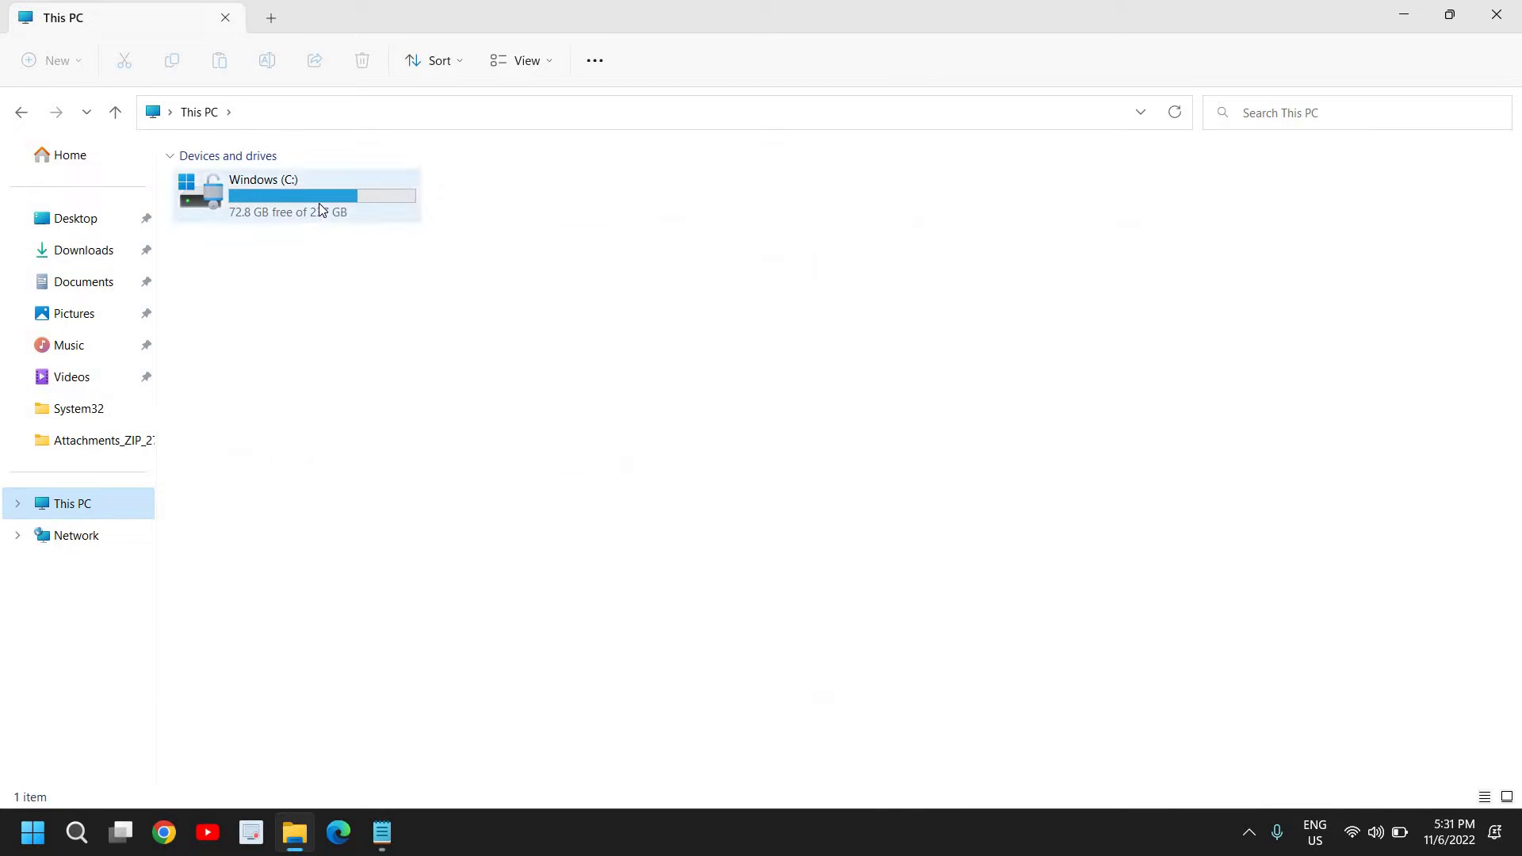
double_click(318, 208)
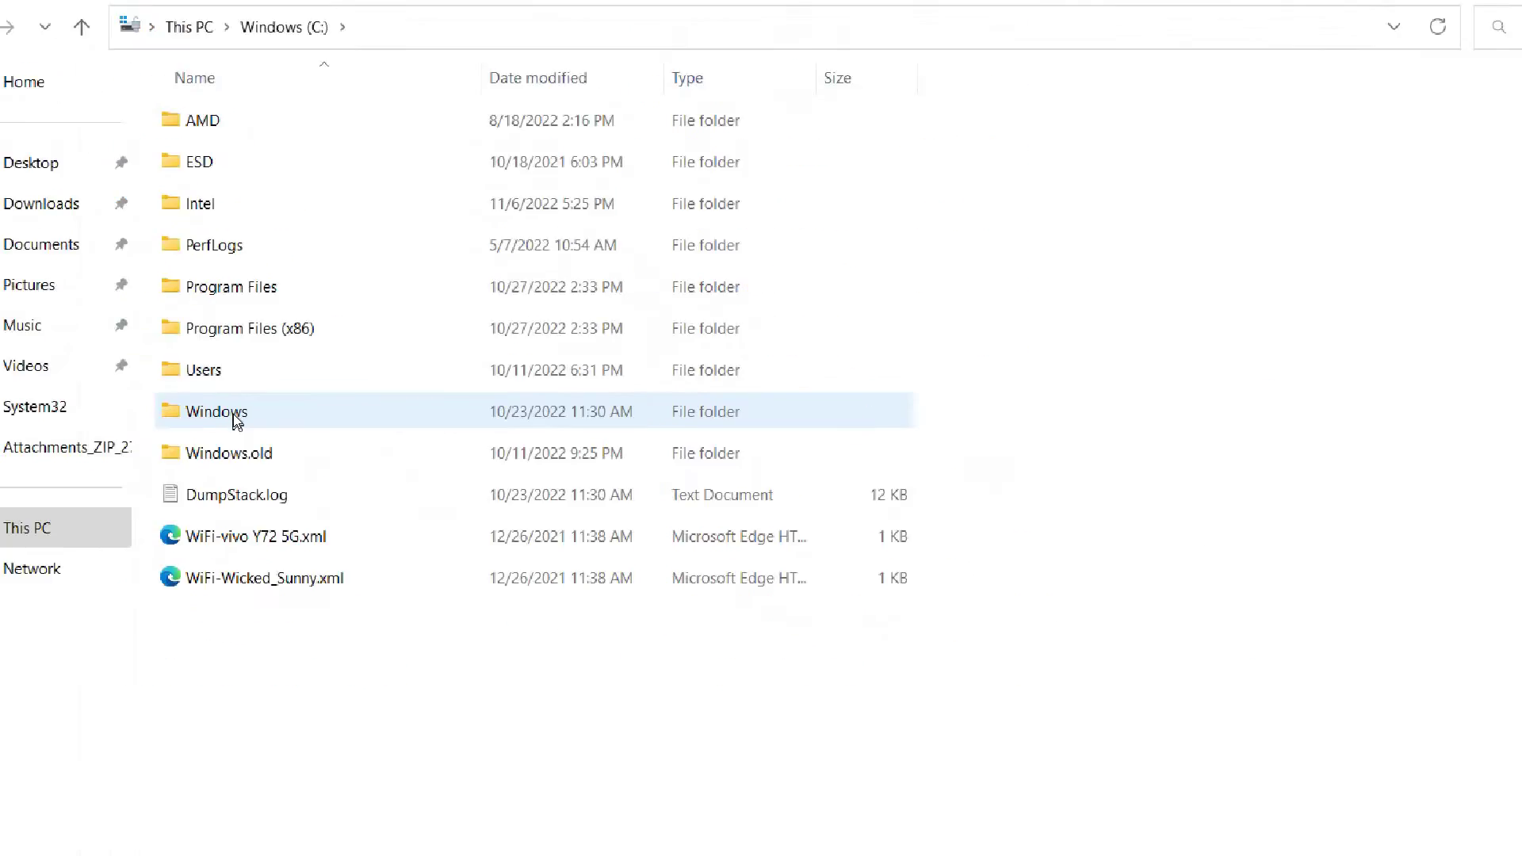
double_click(234, 415)
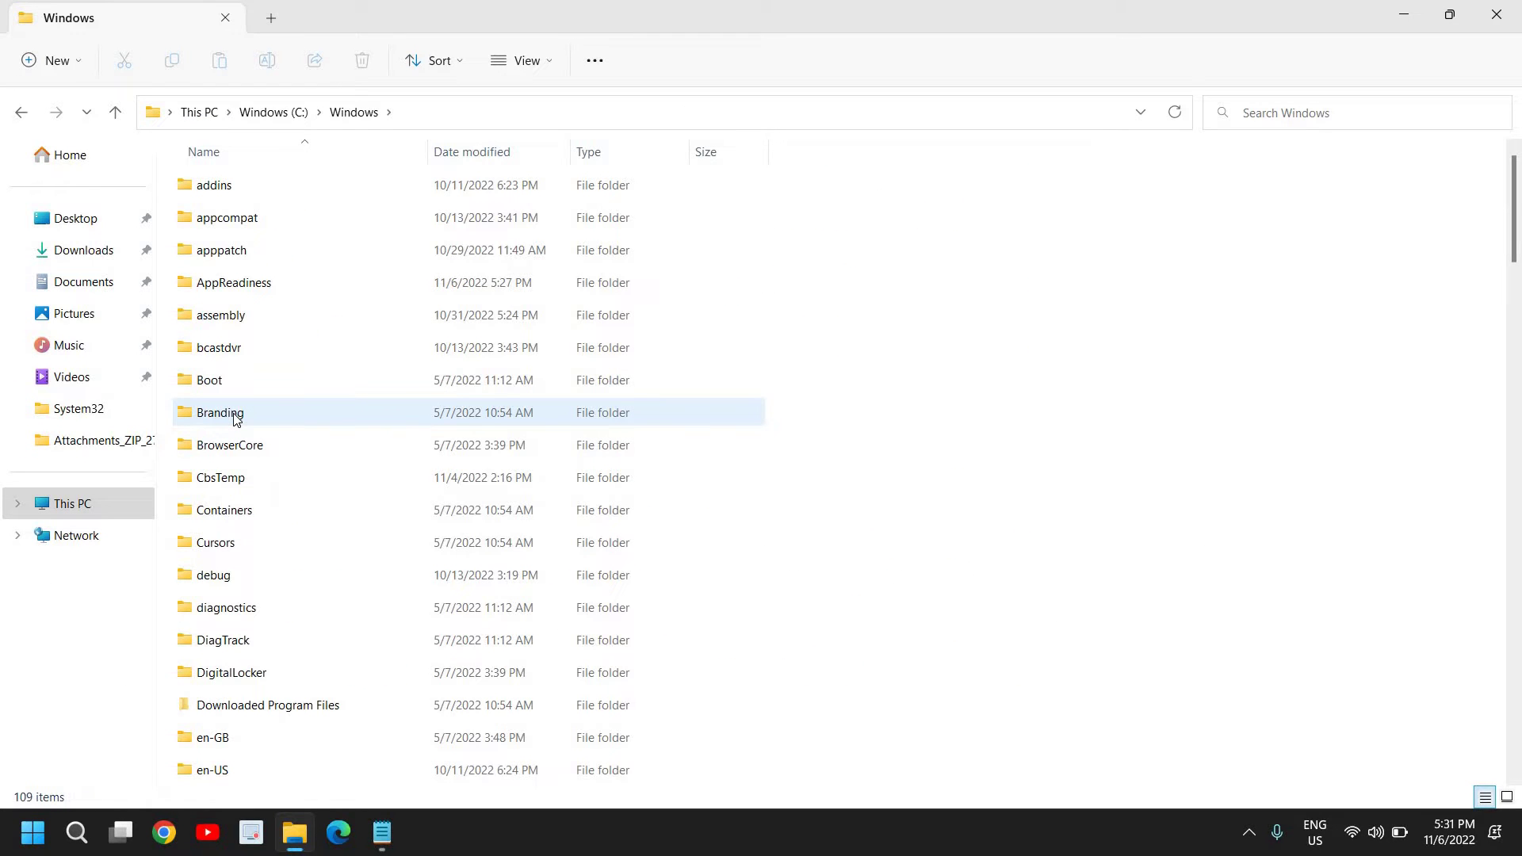
scroll(235, 417, down, 4)
scroll(235, 416, down, 2)
scroll(235, 416, down, 4)
scroll(234, 416, down, 2)
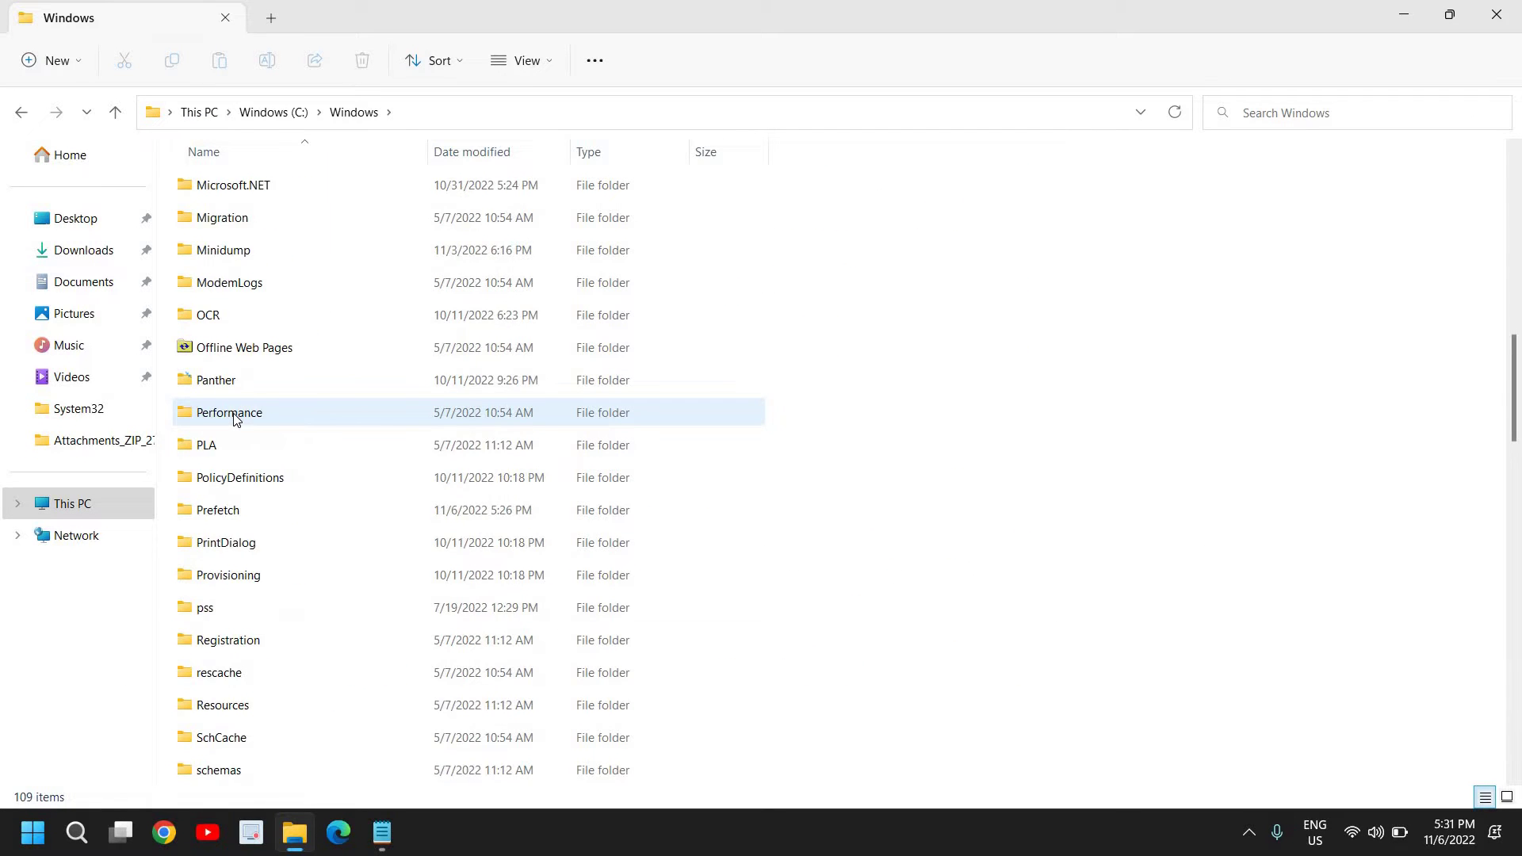
scroll(235, 417, down, 4)
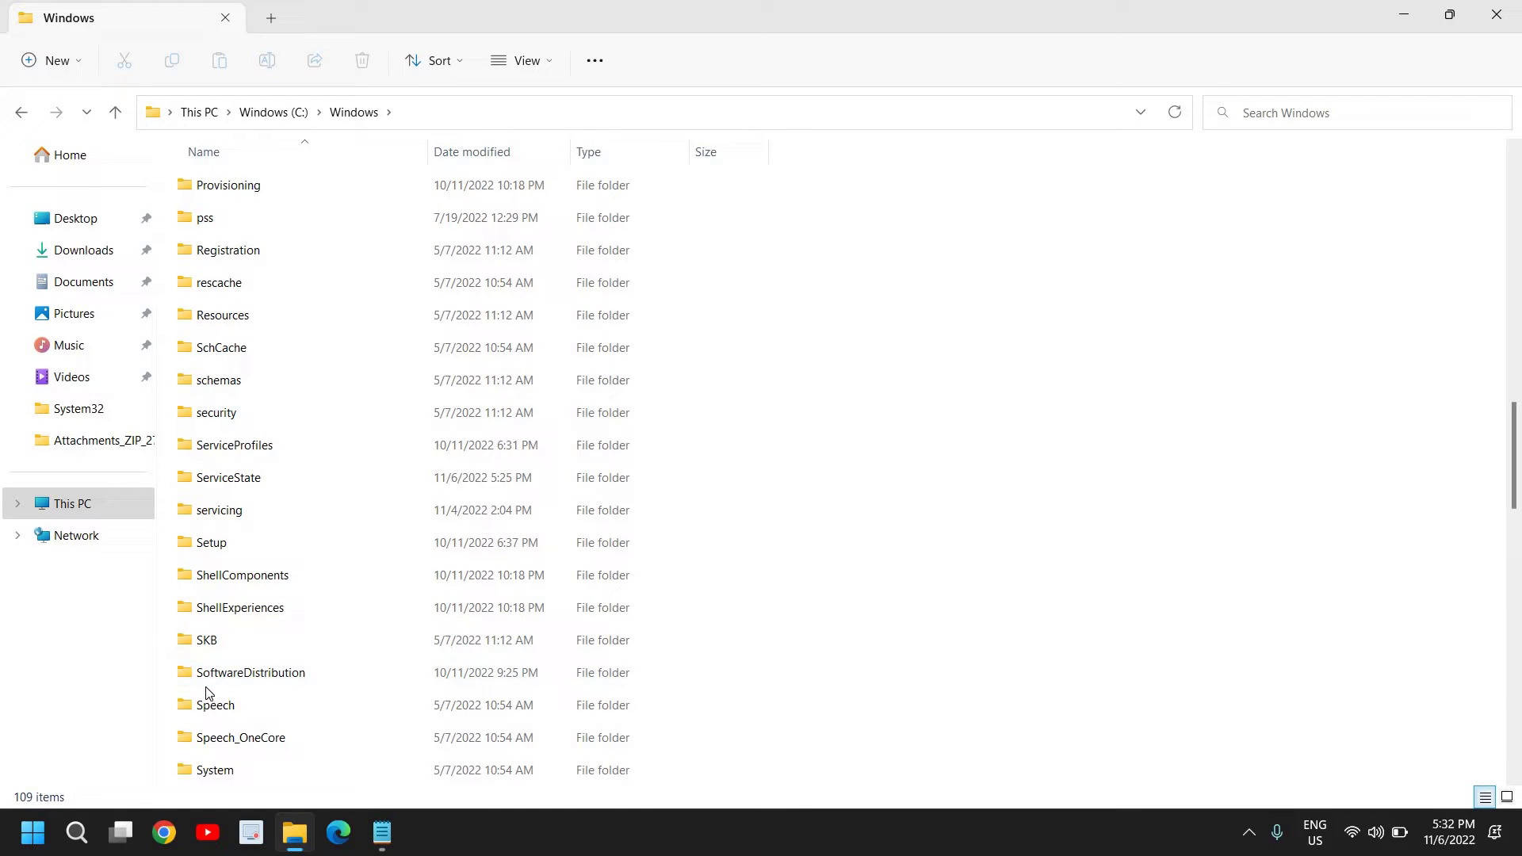
double_click(215, 674)
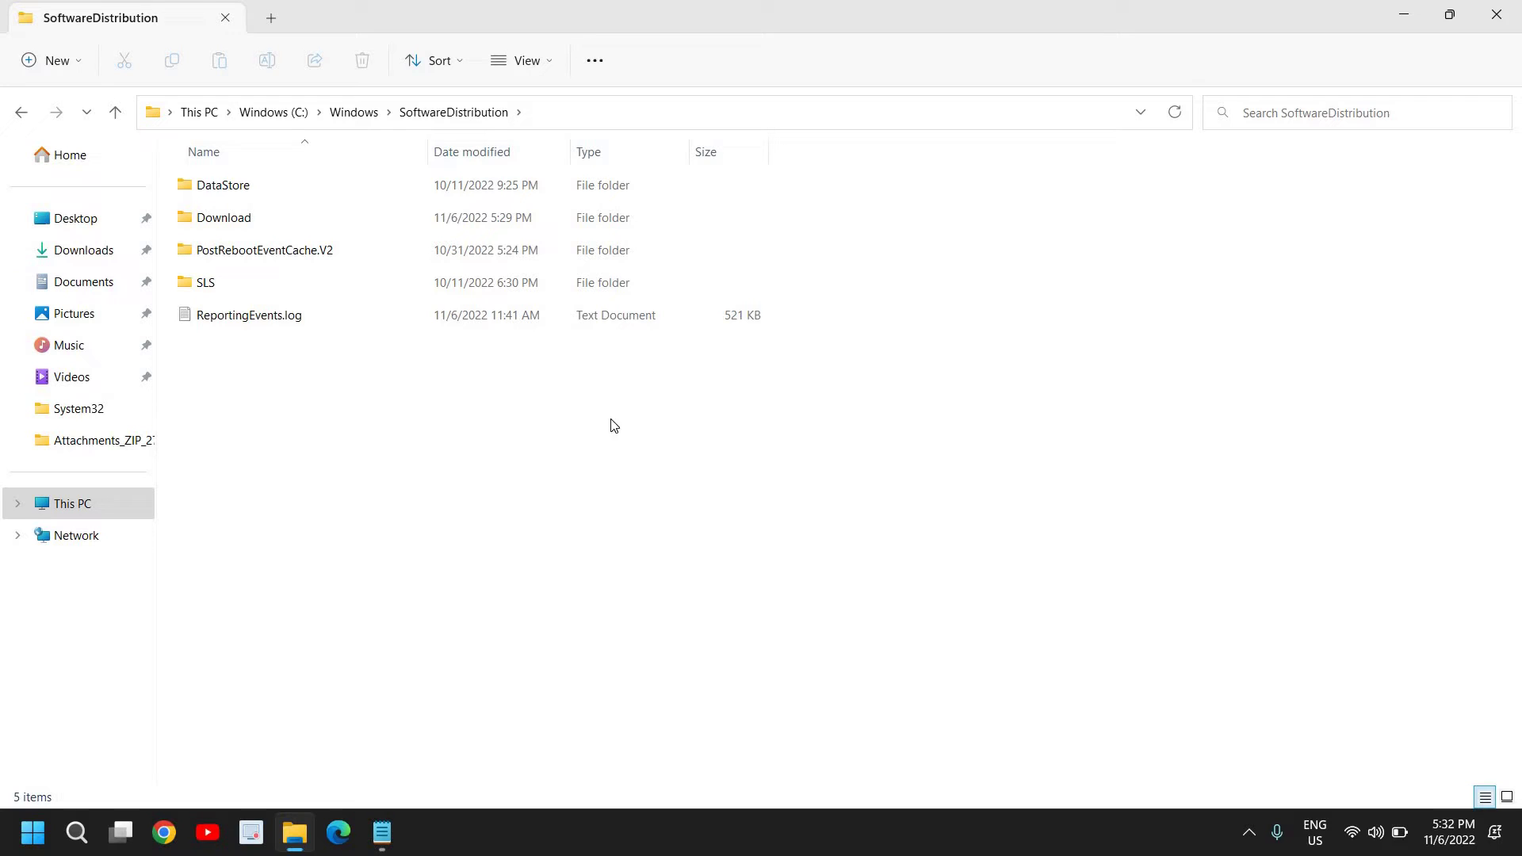
Permanently delete all five SoftwareDistribution items, skipping in-use files for all, then close Explorer
key(ctrl+a)
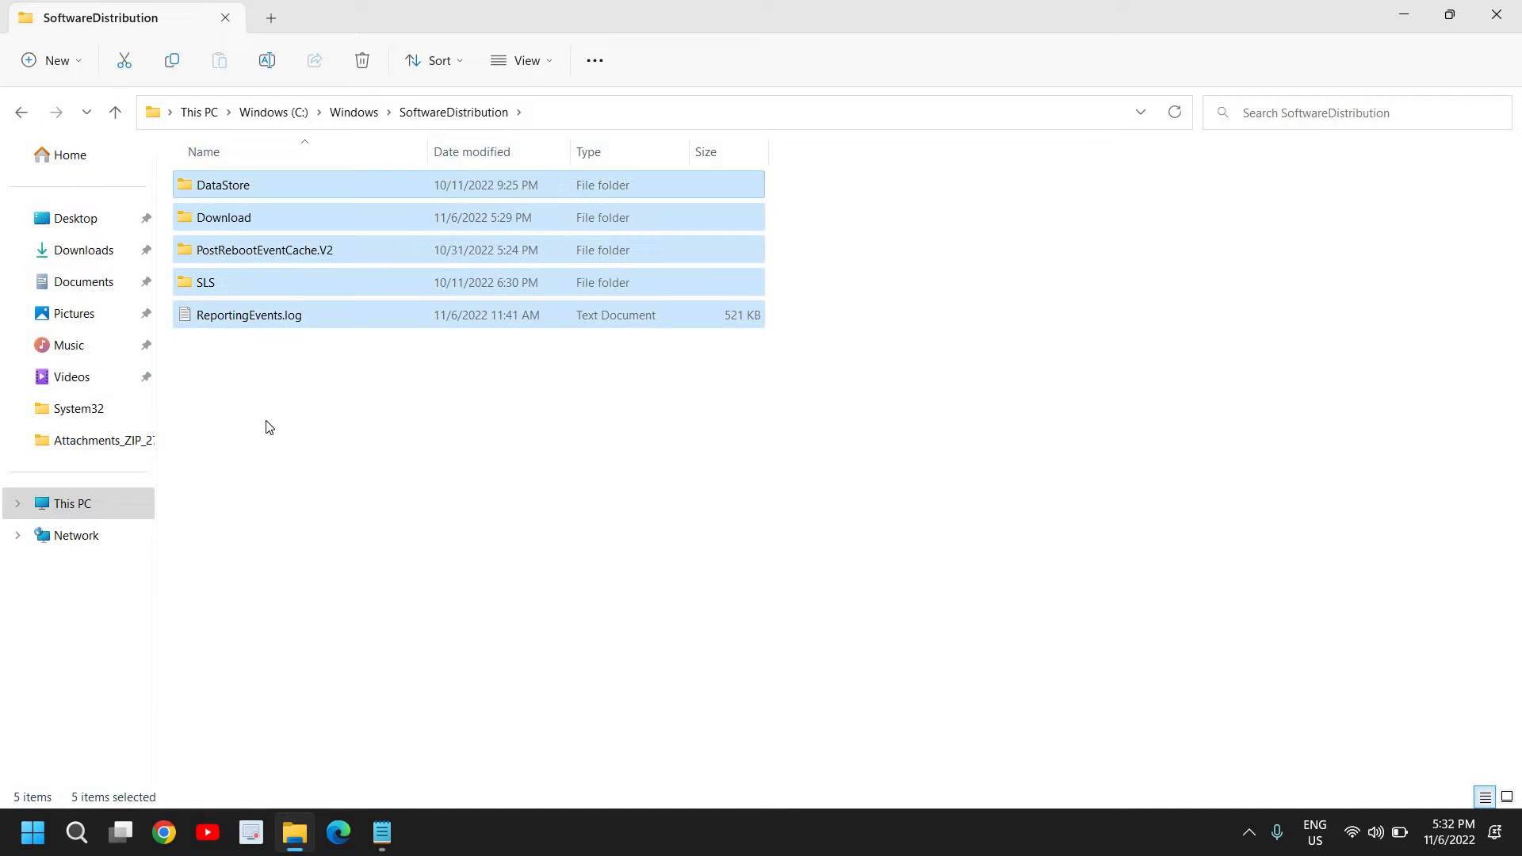
key(shift+Delete)
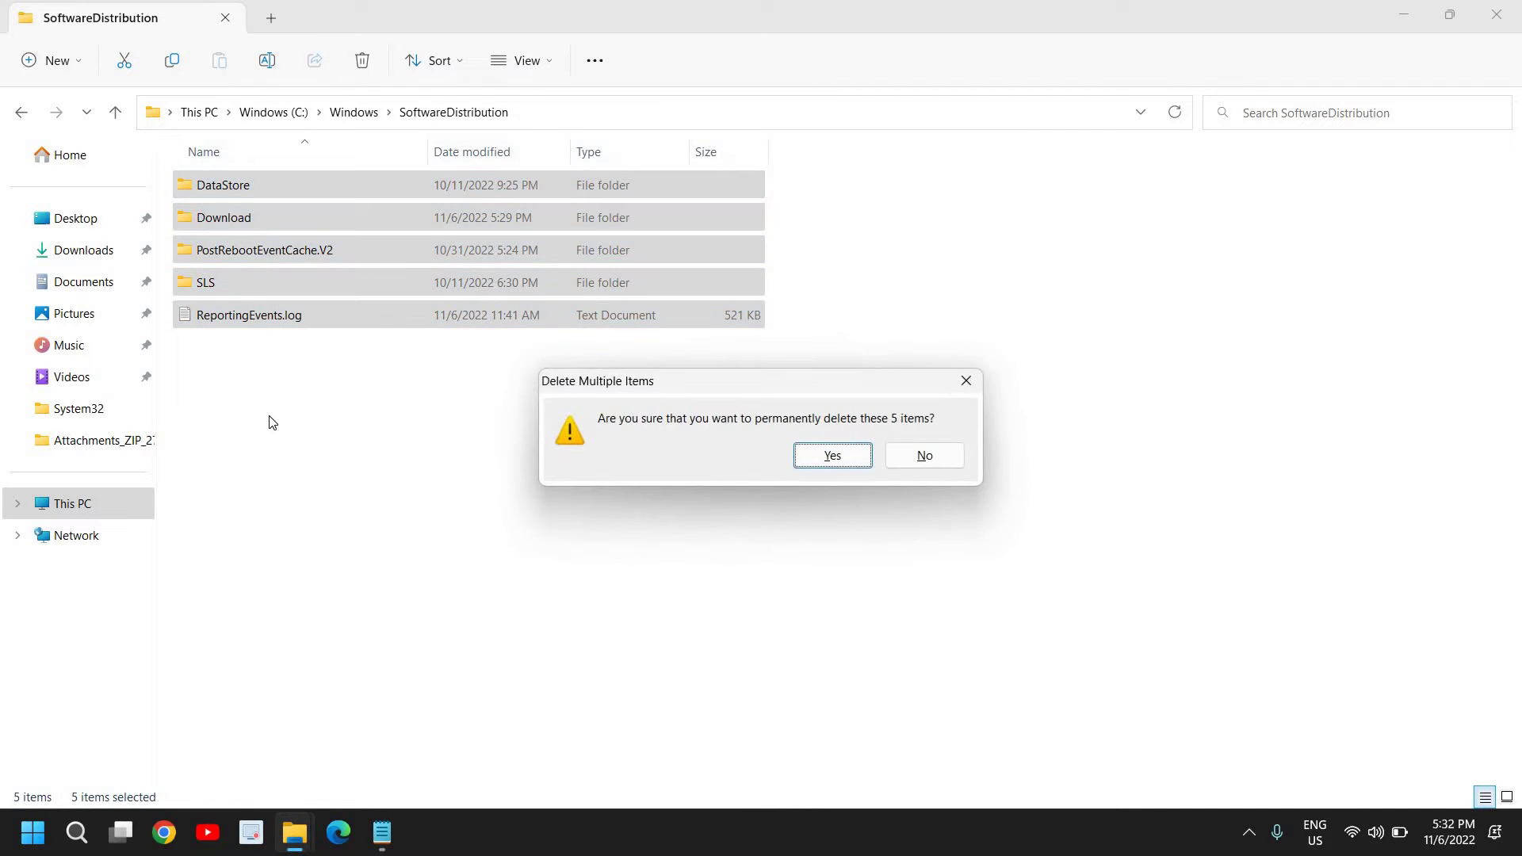
key(Return)
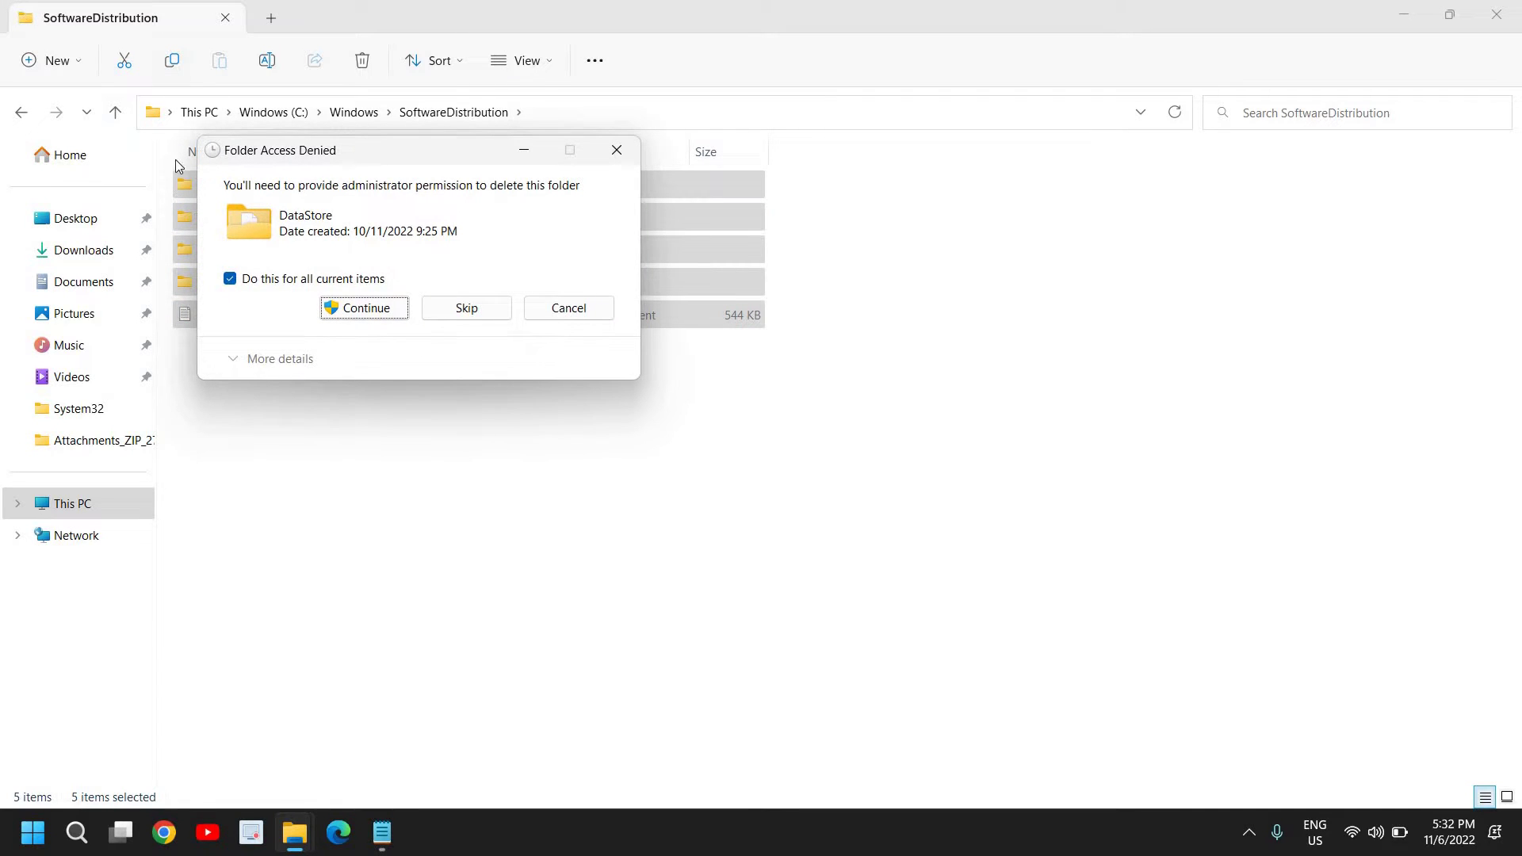
click(383, 314)
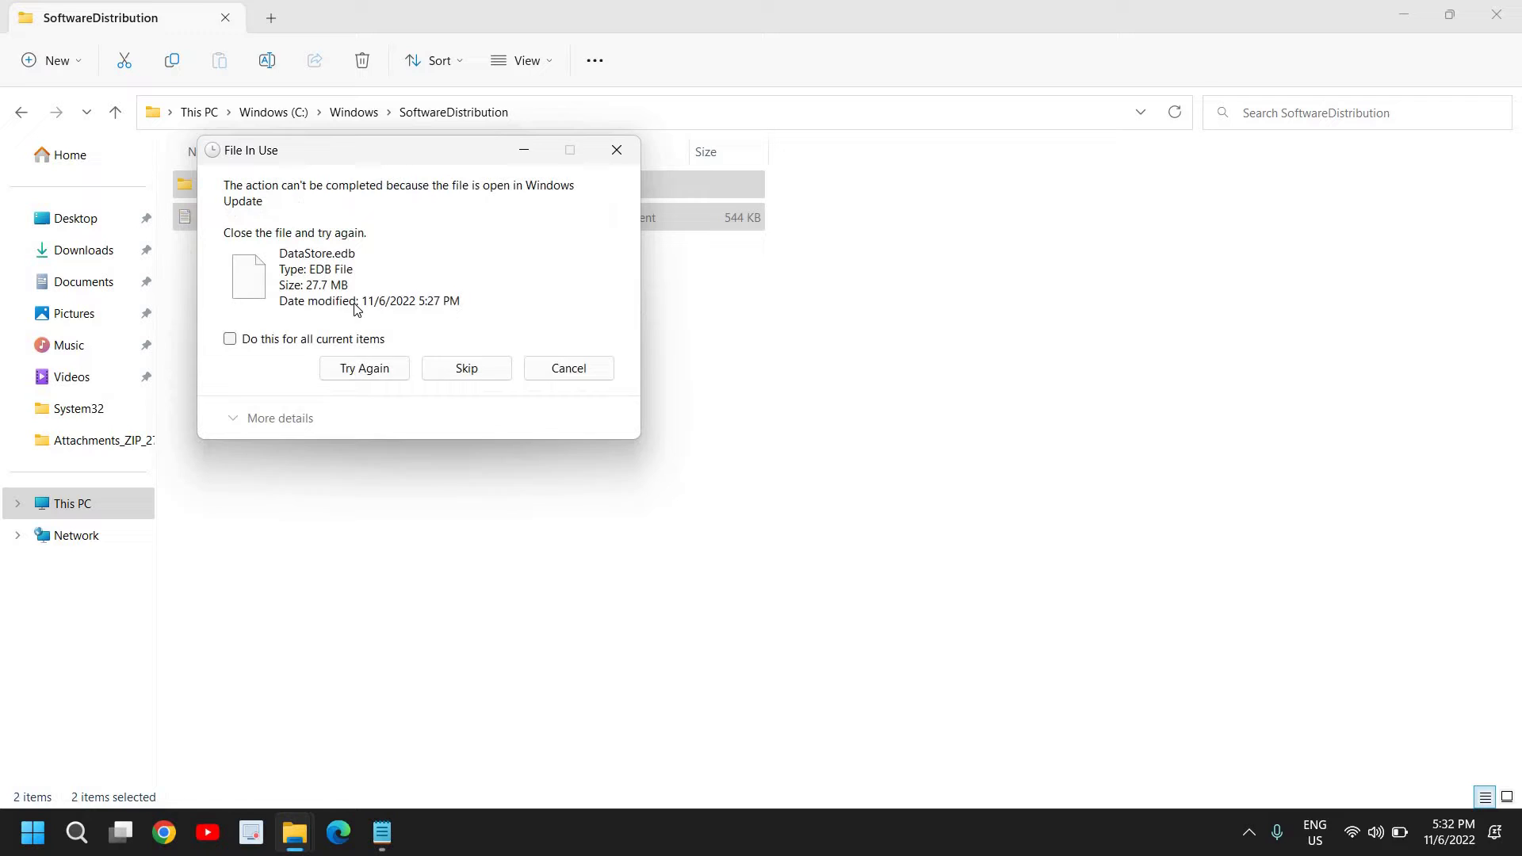
click(472, 368)
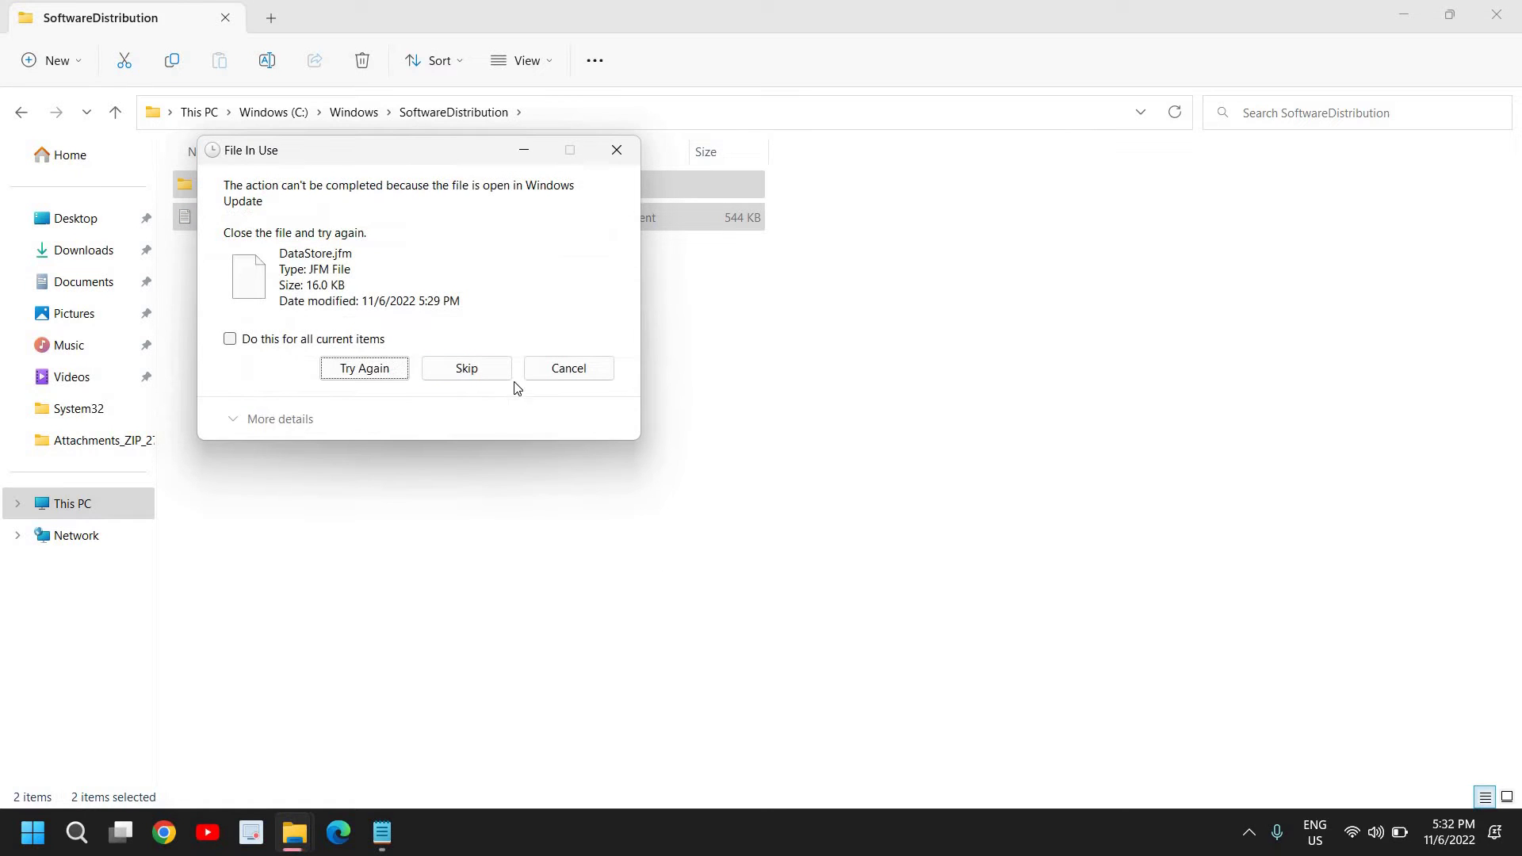
click(230, 338)
click(466, 368)
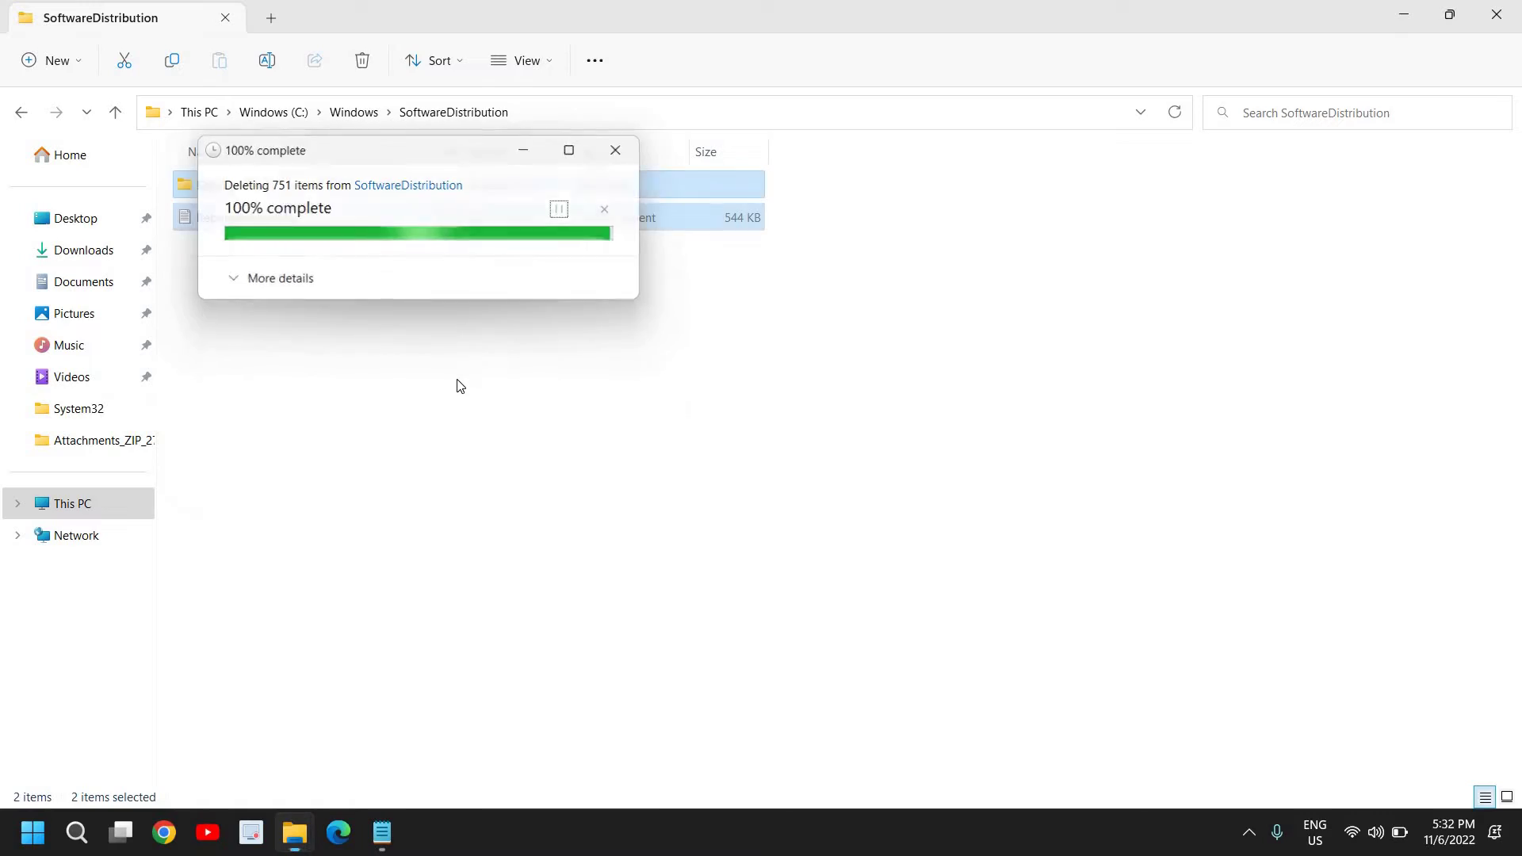
click(1497, 14)
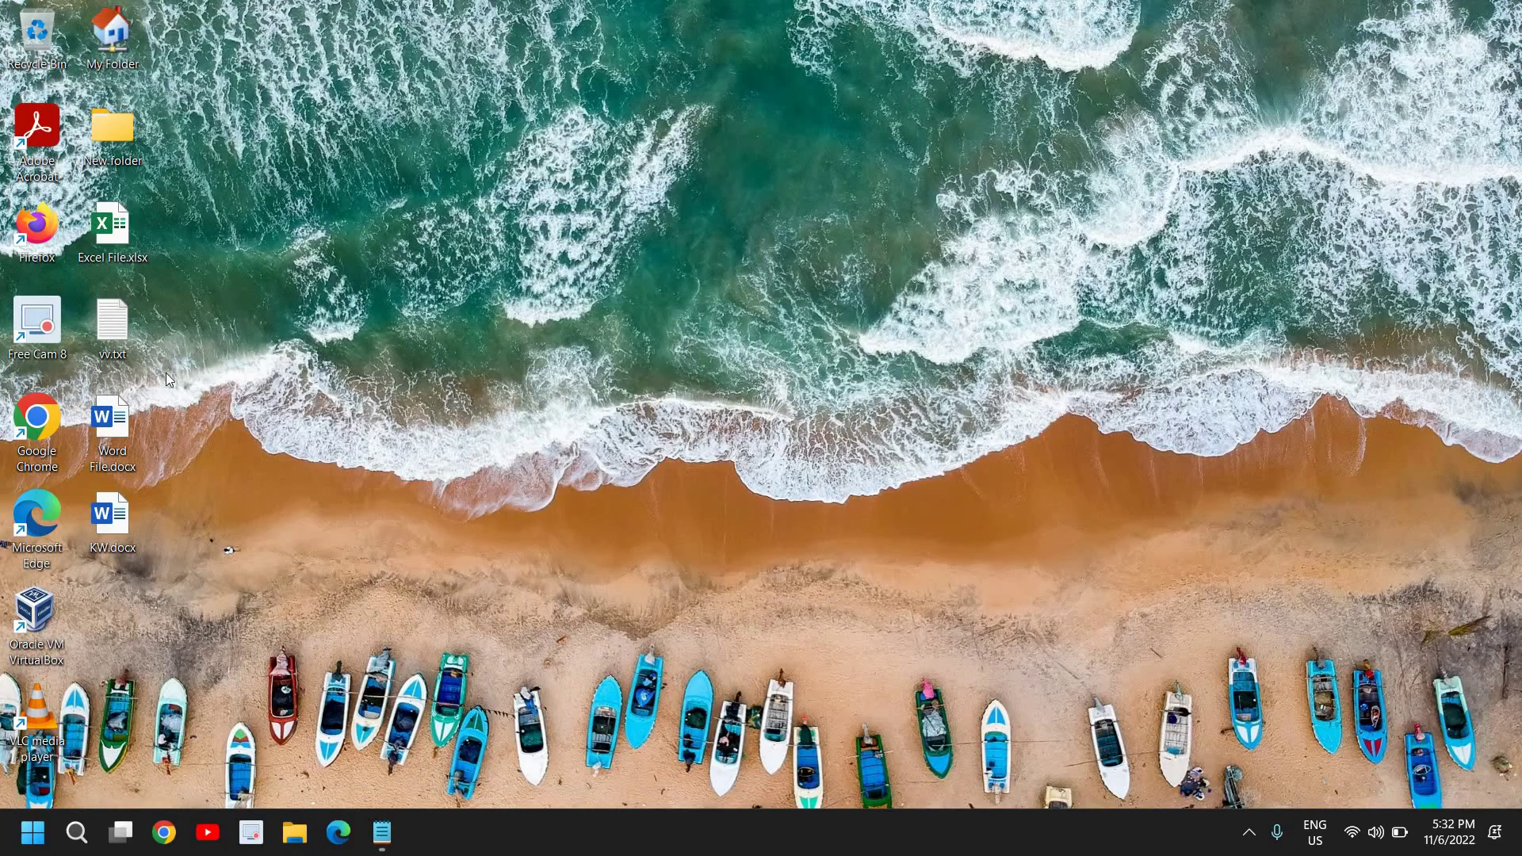
Launch services.msc from the Run dialog on the Start right-click menu
right_click(34, 832)
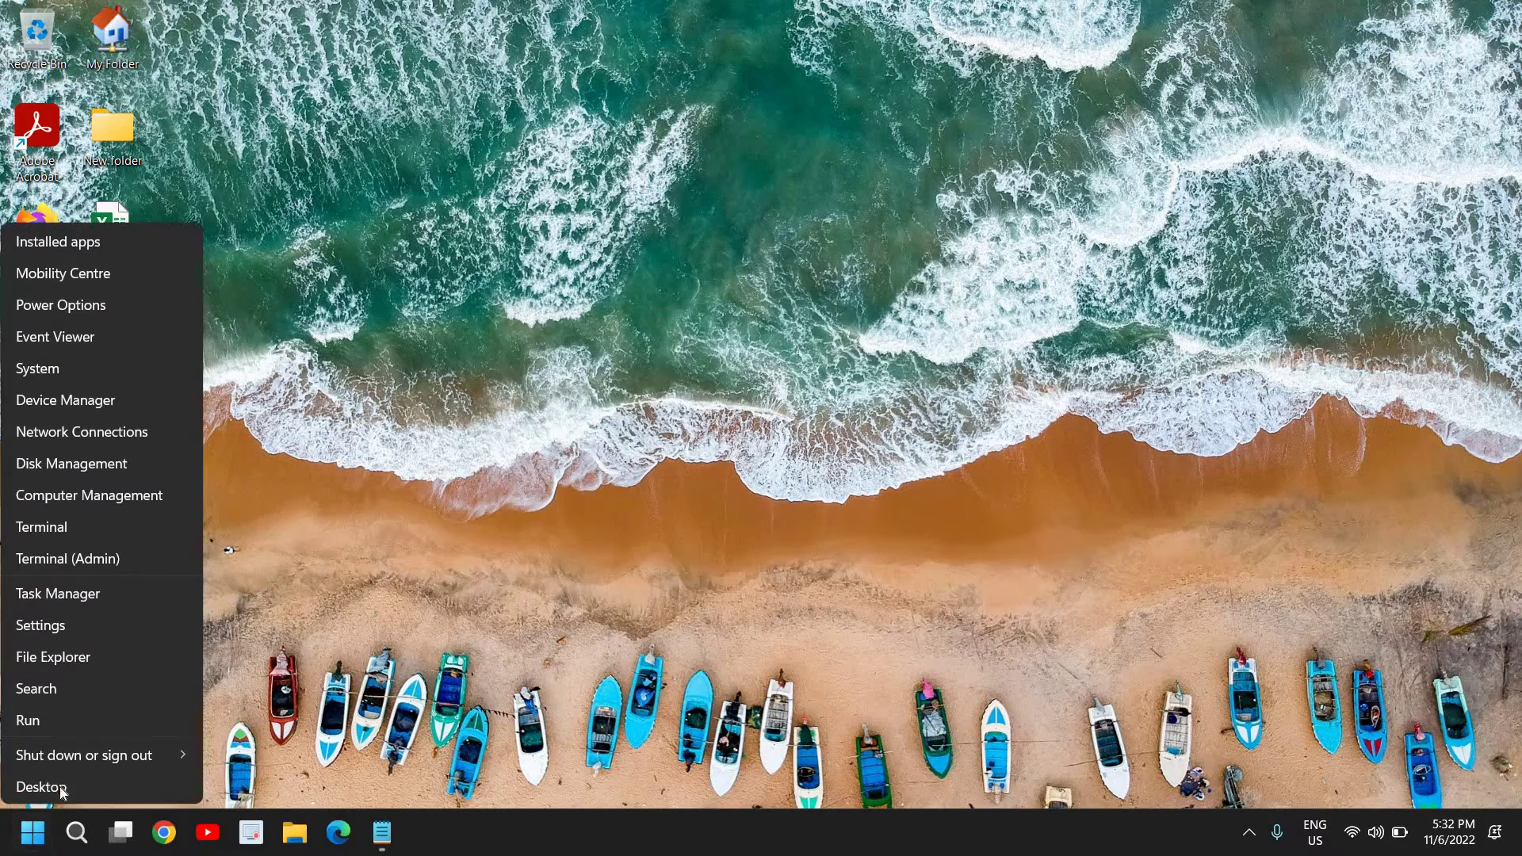
click(49, 721)
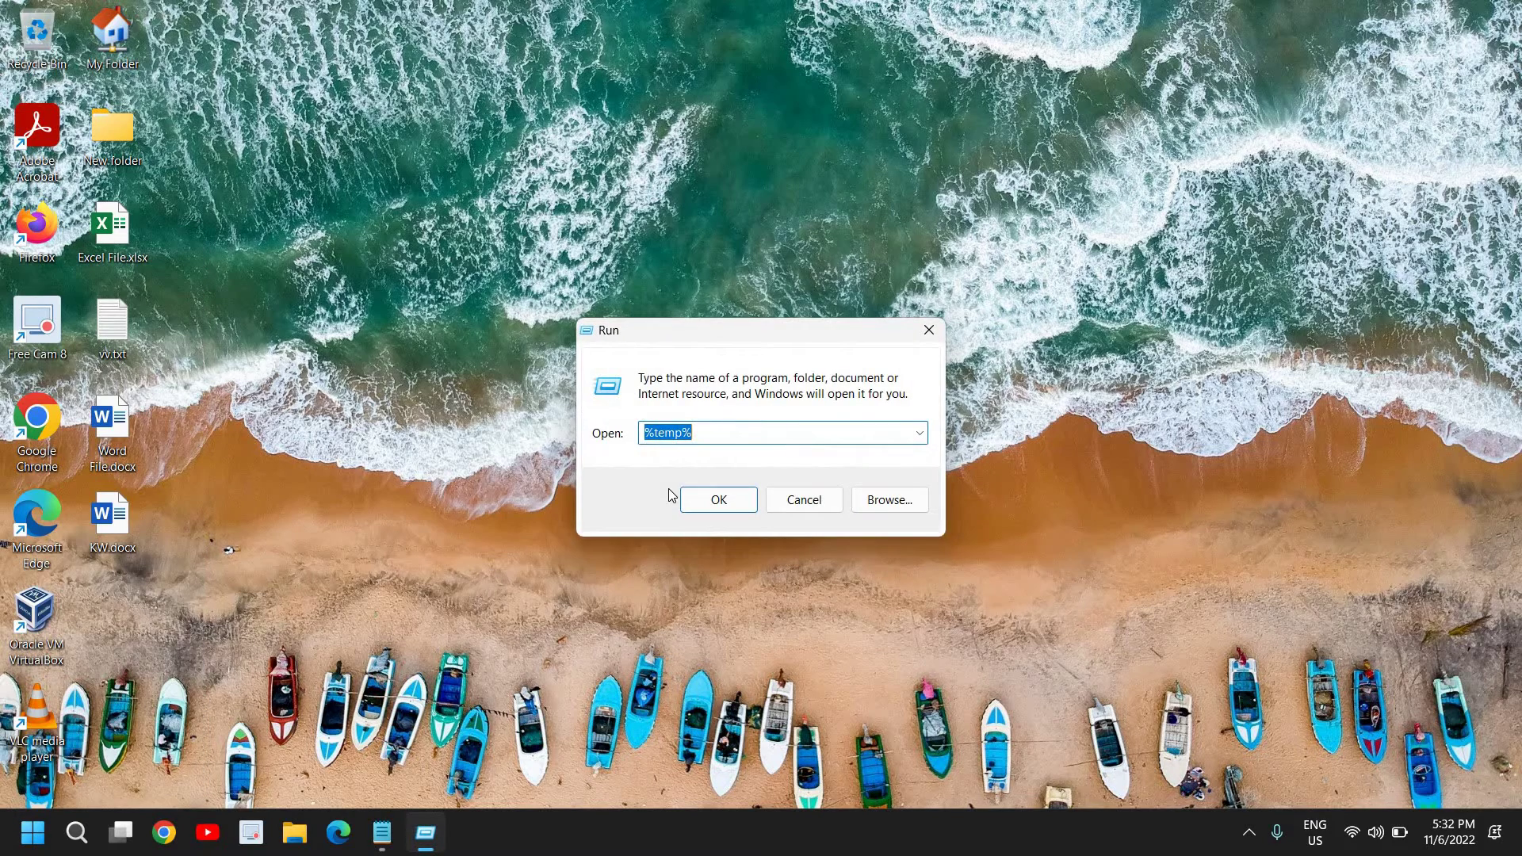
text(ser)
key(Down)
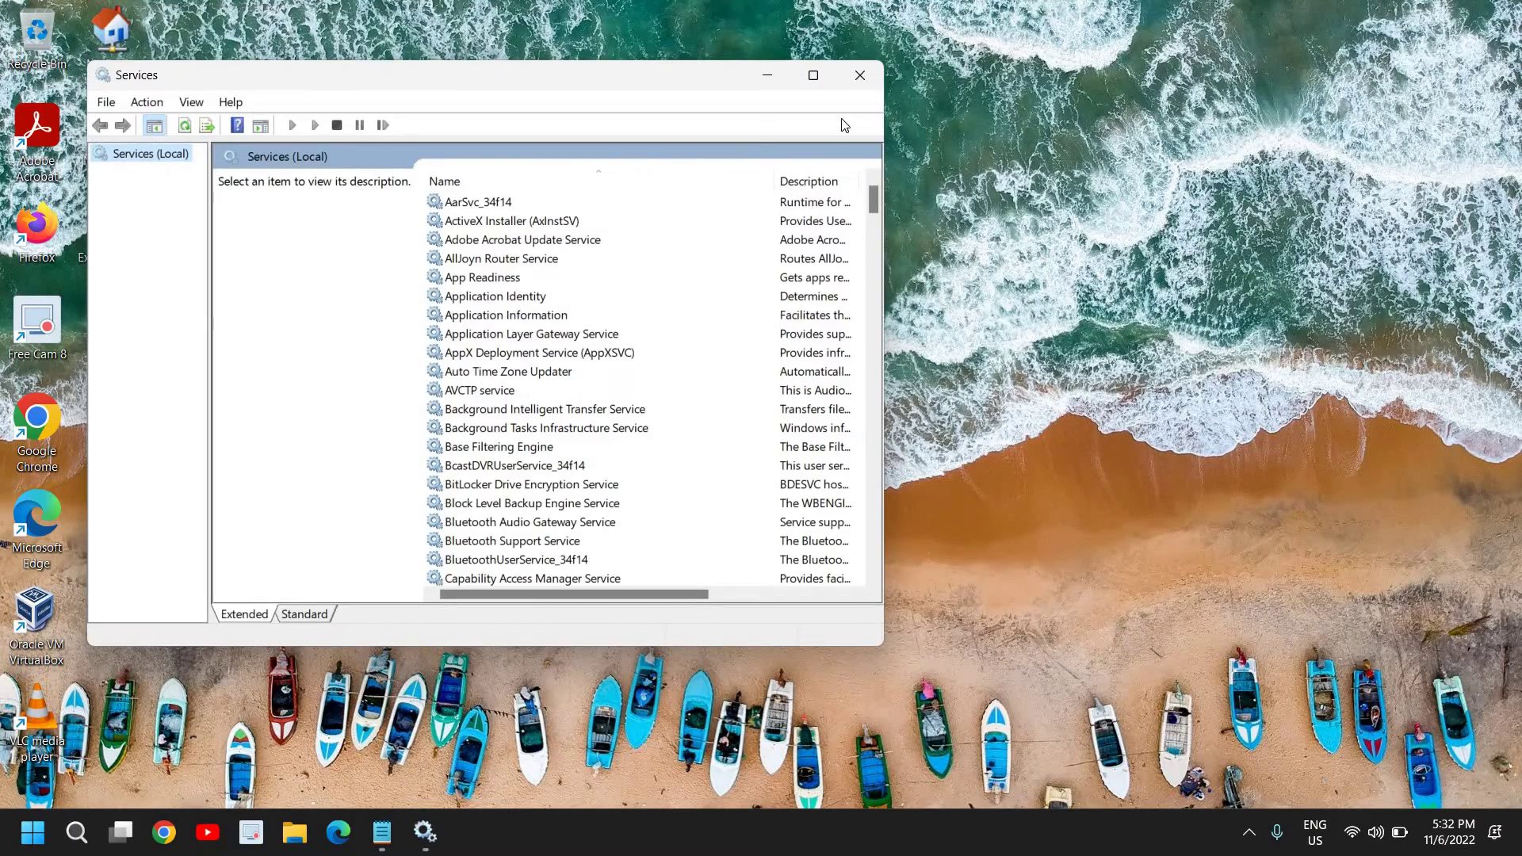
Maximize Services and open the Background Intelligent Transfer Service properties
click(813, 75)
click(449, 380)
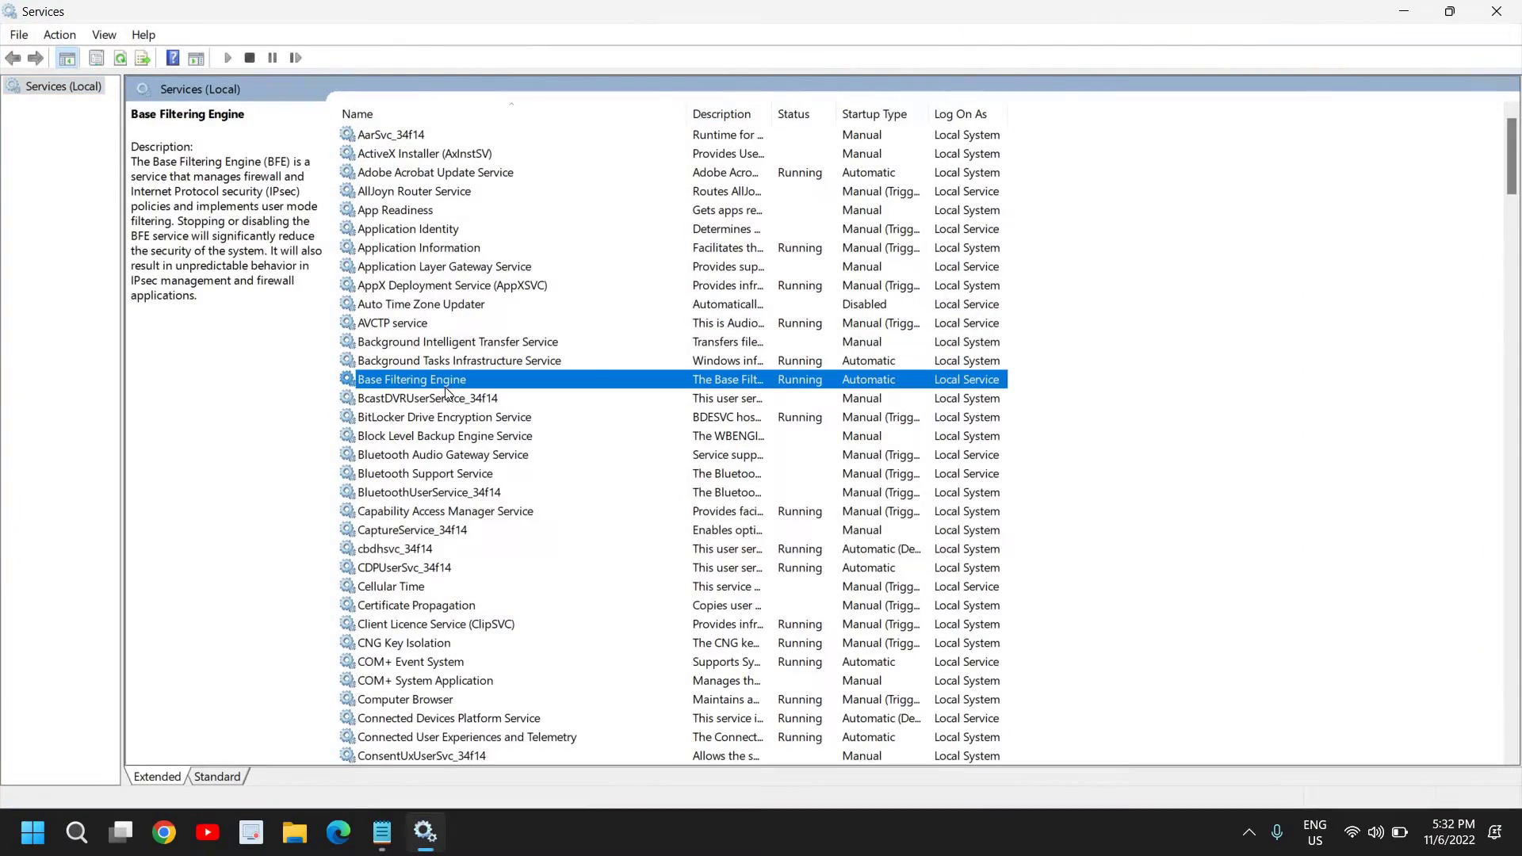
click(449, 342)
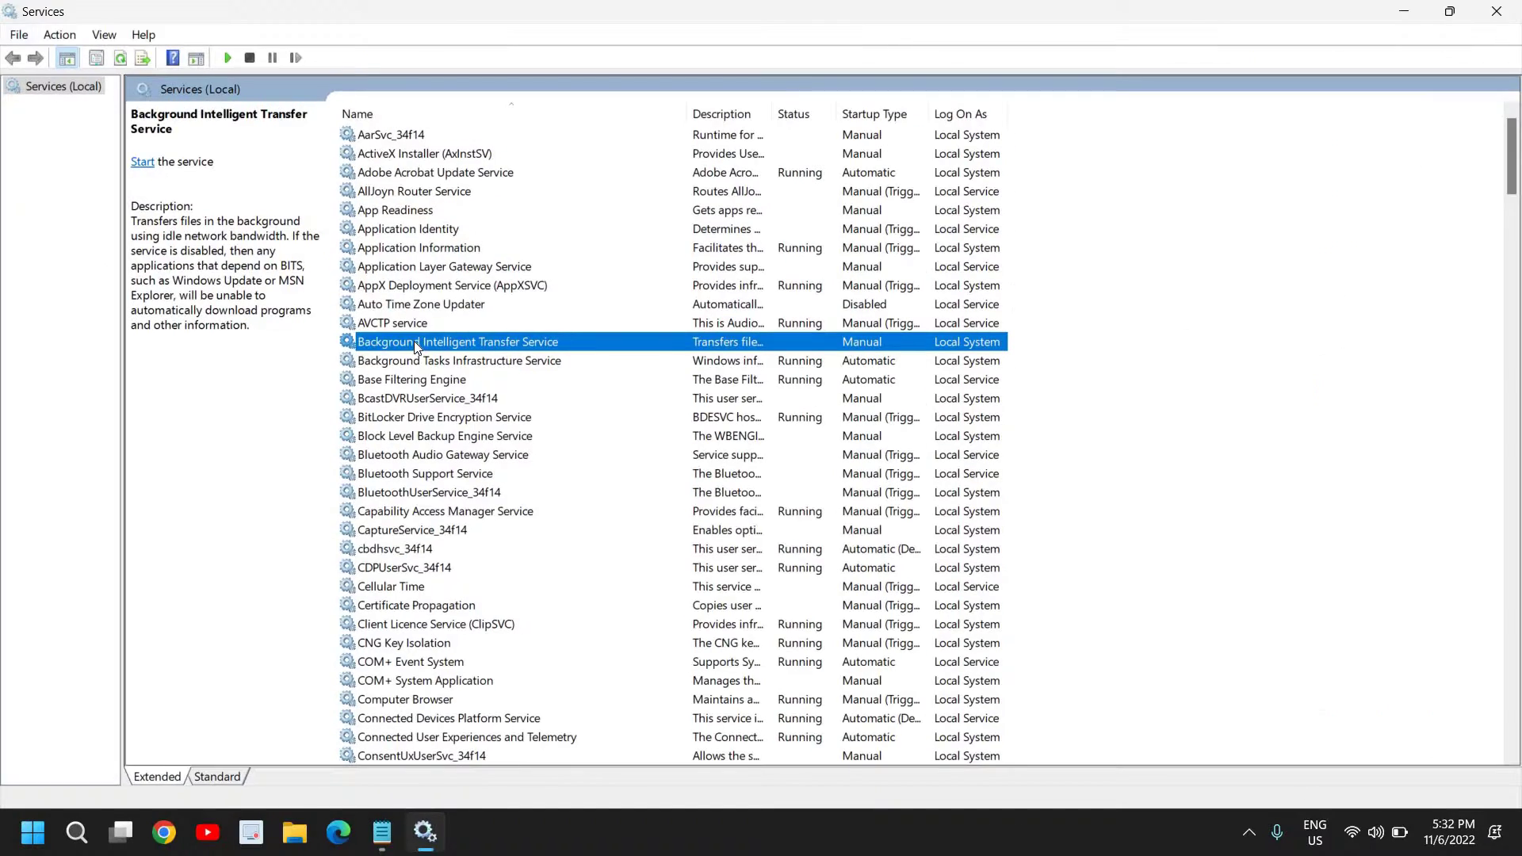
right_click(417, 346)
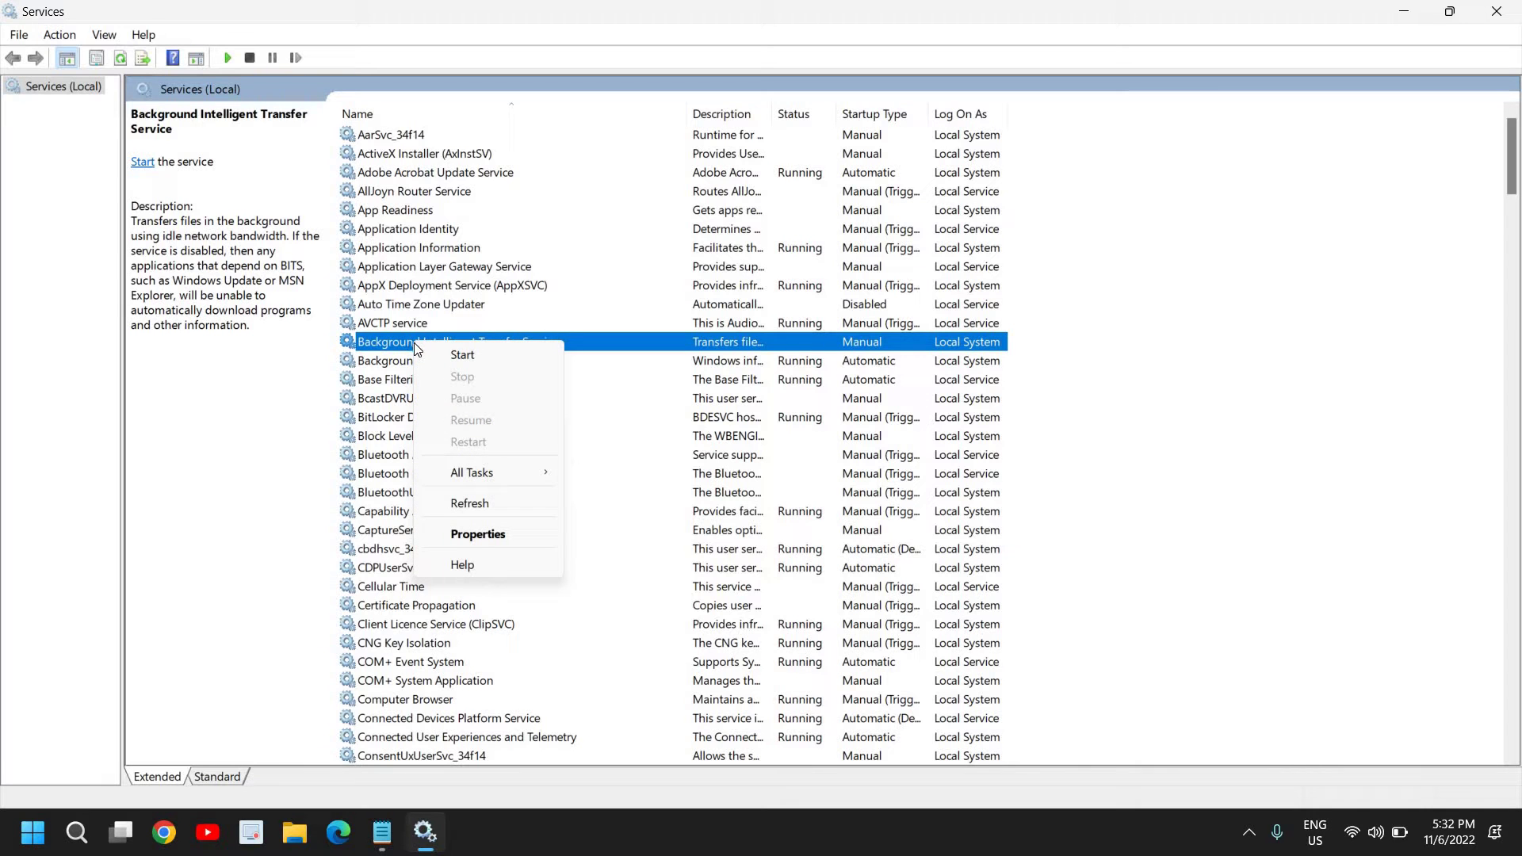
click(478, 535)
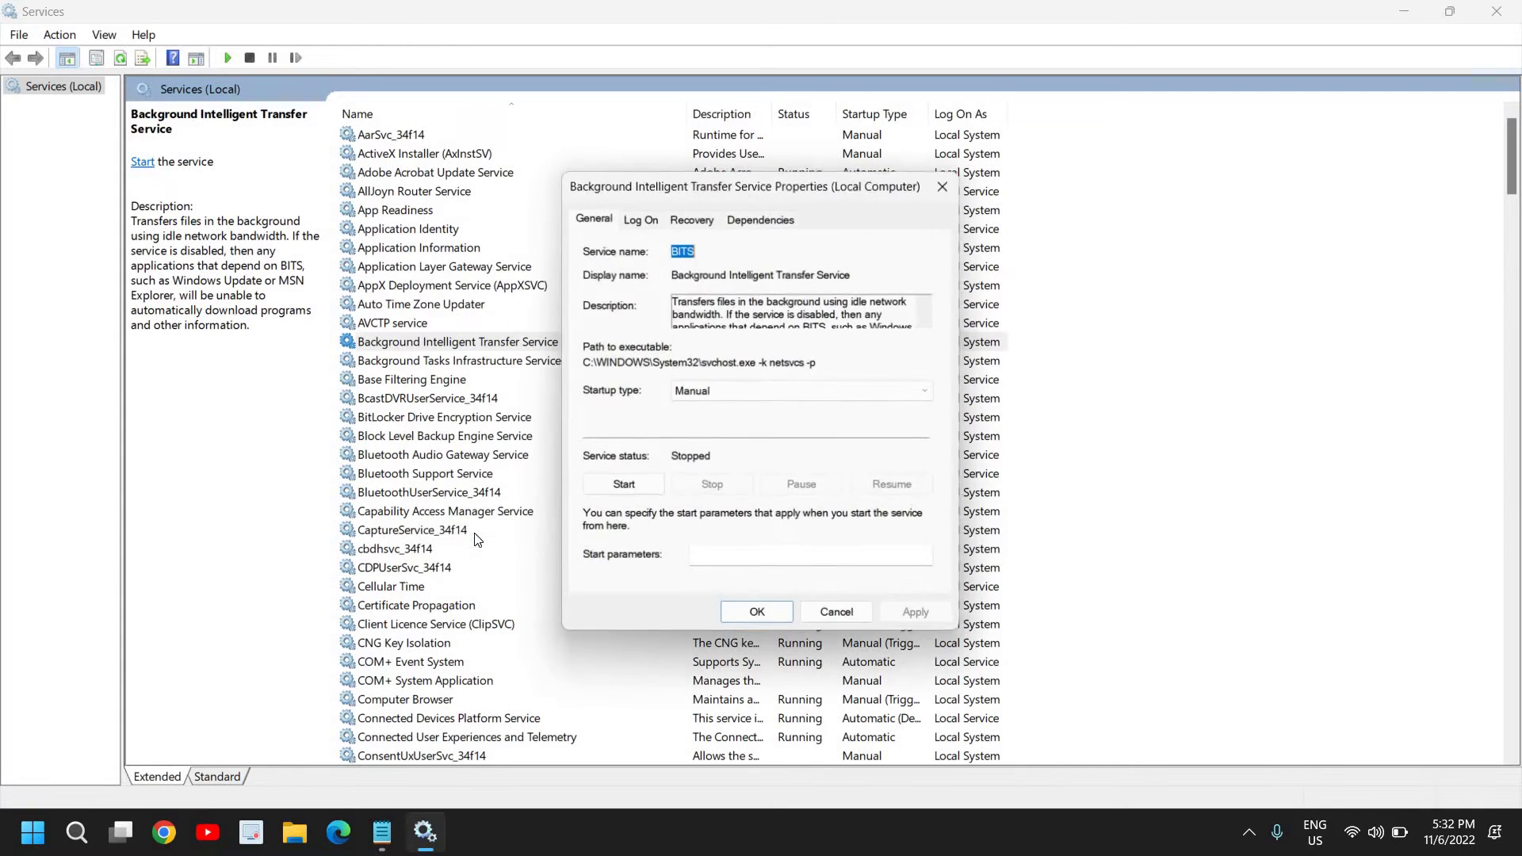
Set the BITS startup type to Disabled and confirm it
click(749, 390)
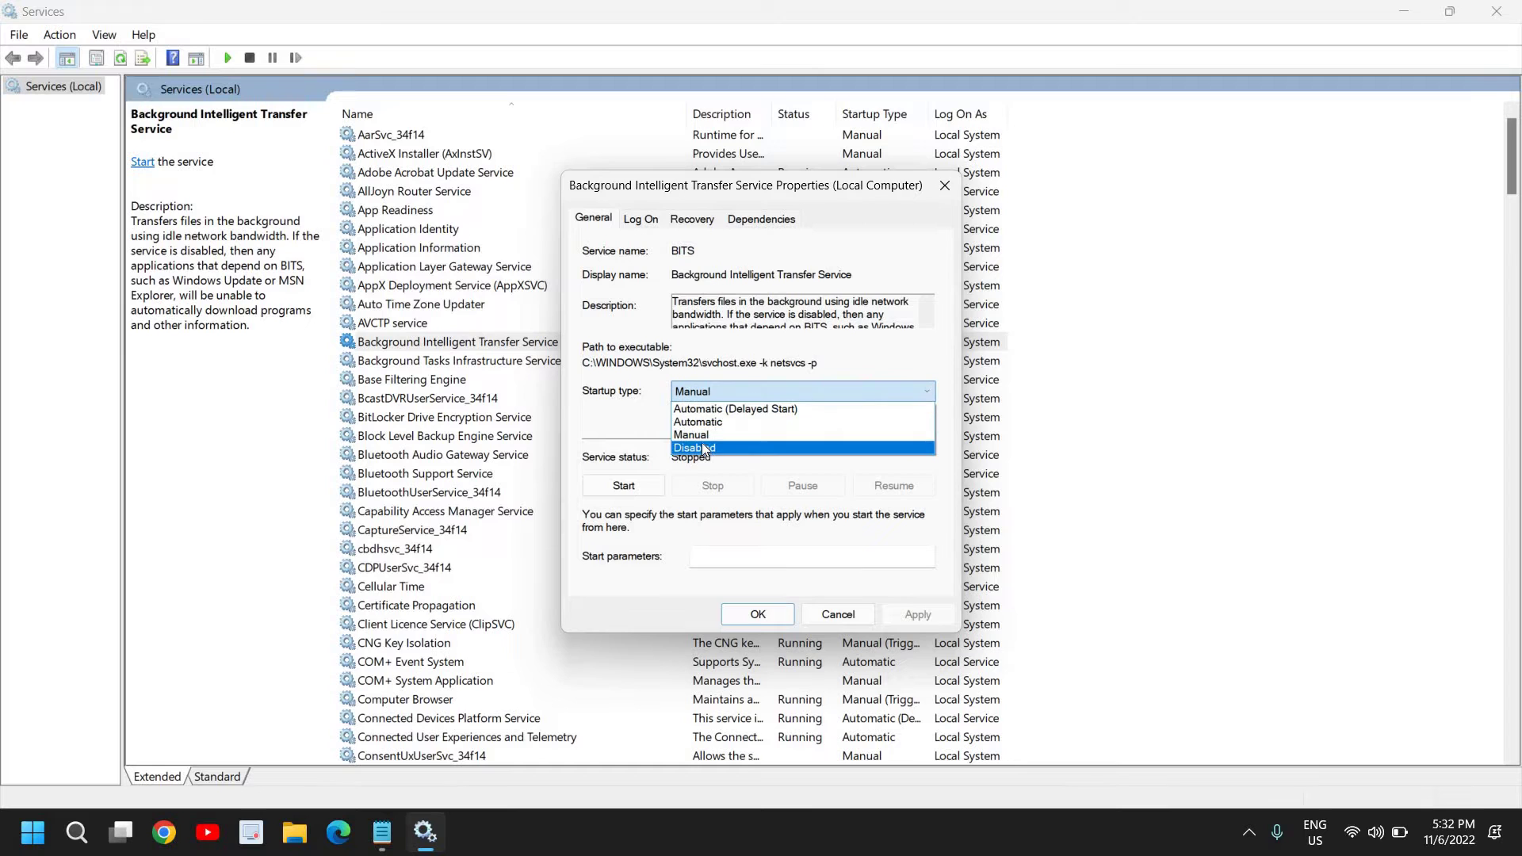
click(707, 434)
click(716, 392)
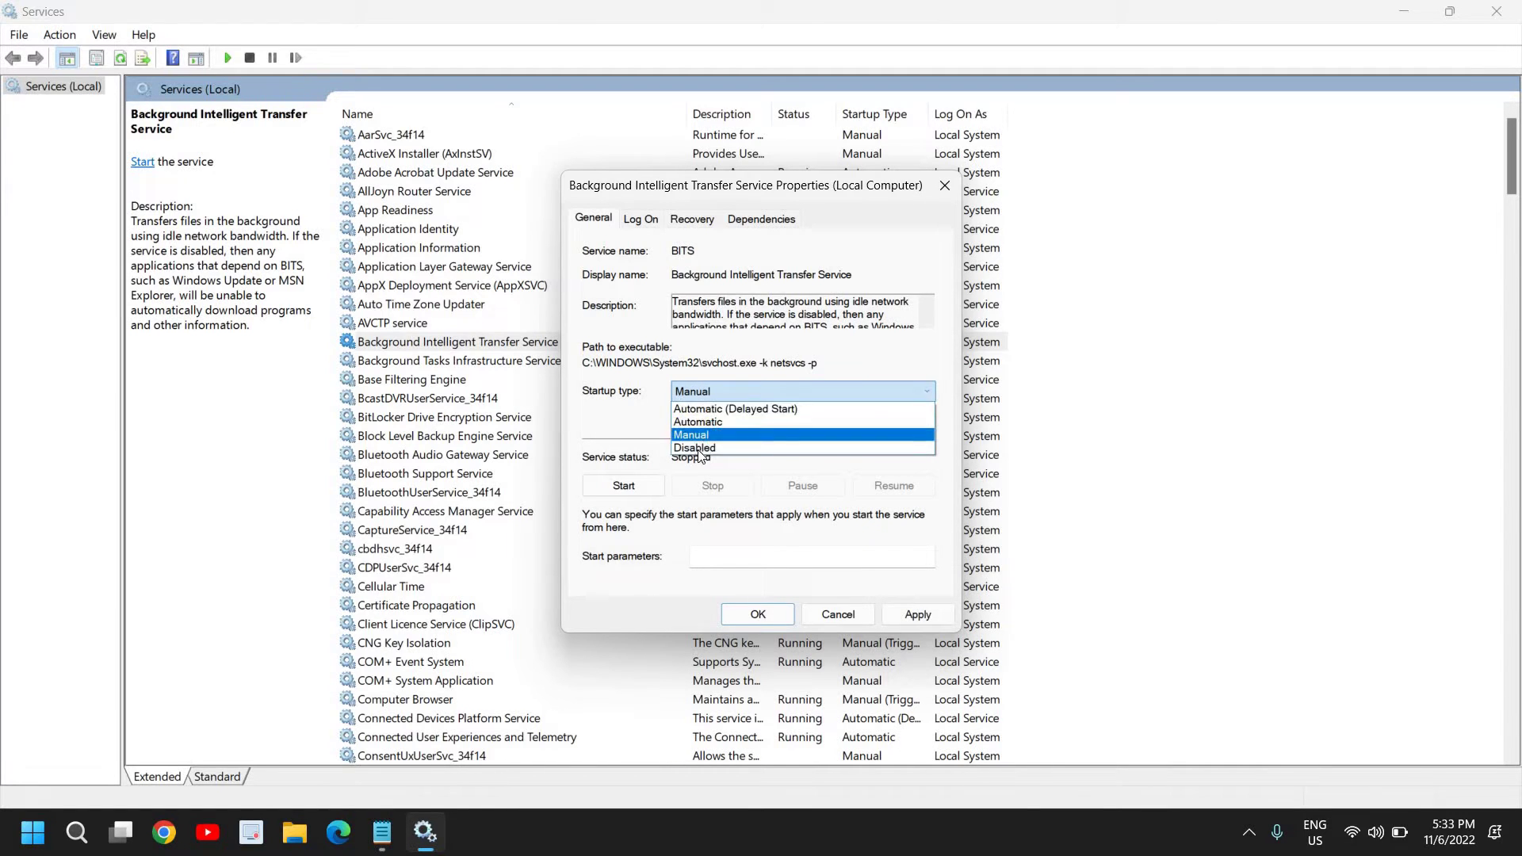
click(699, 438)
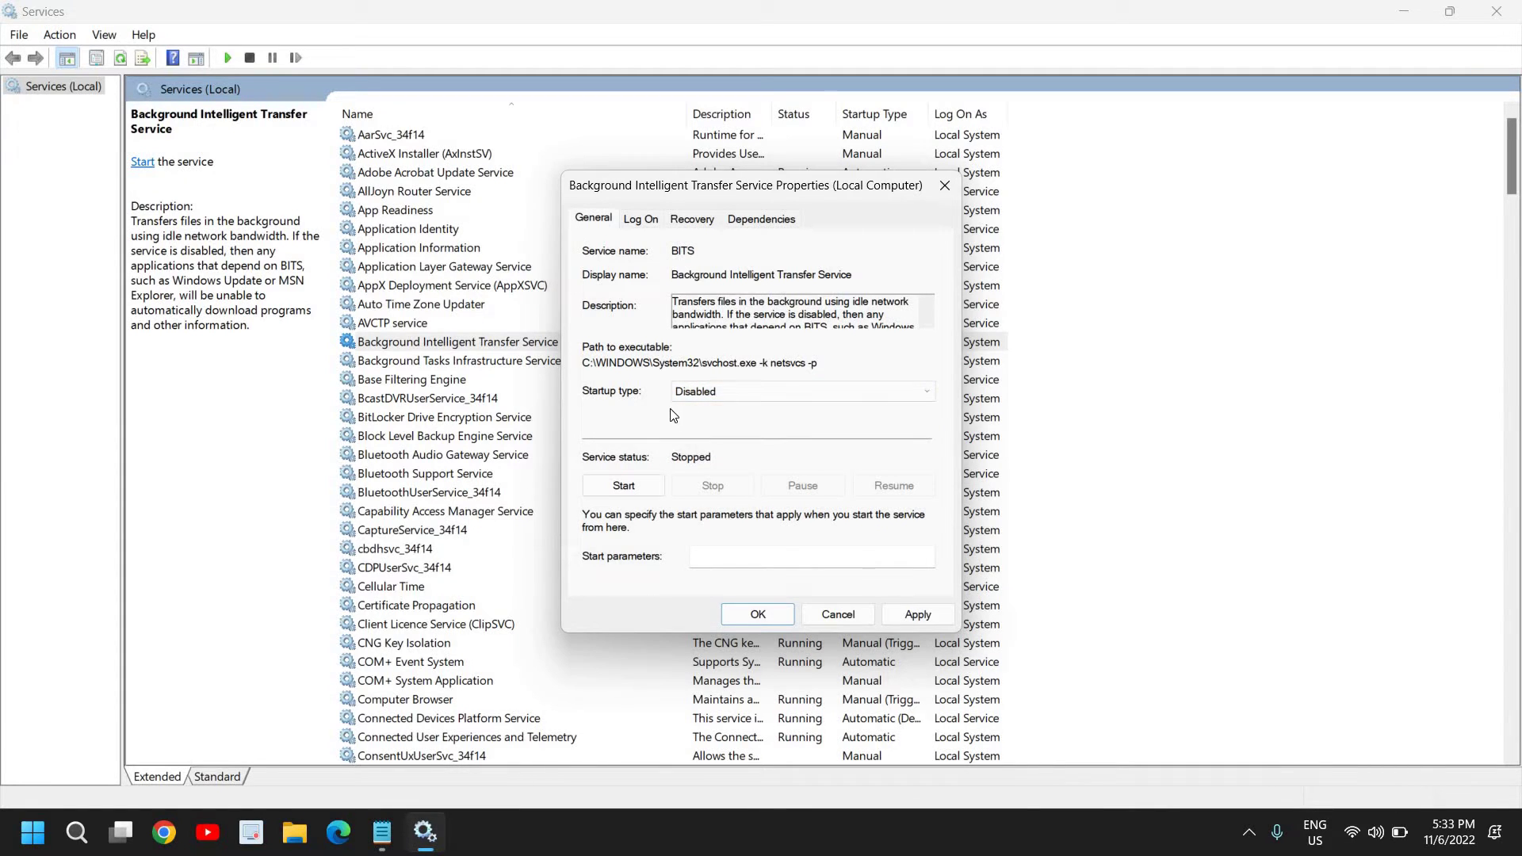
click(914, 616)
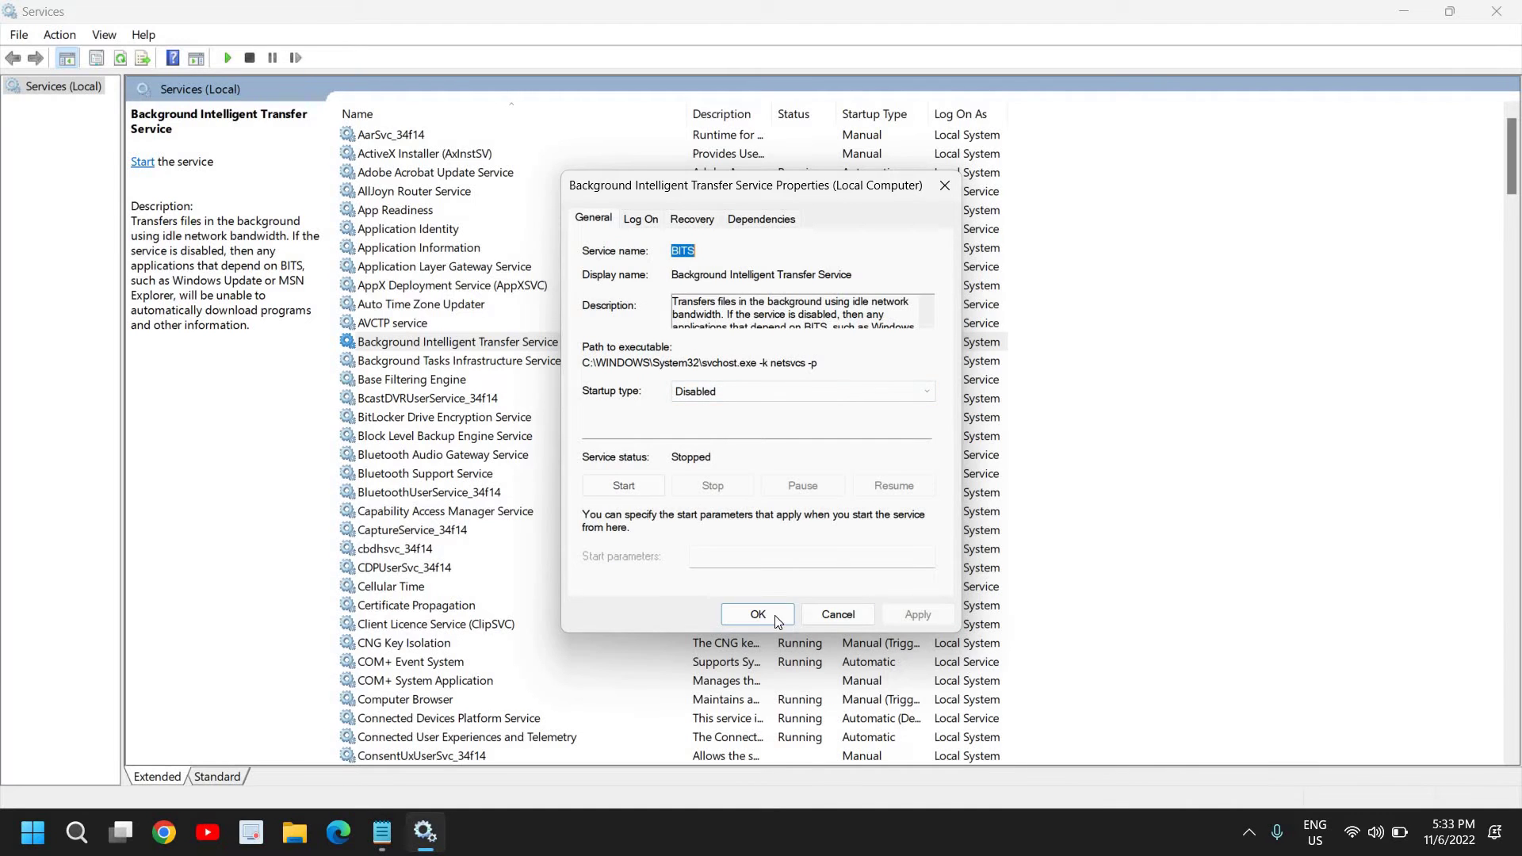
click(761, 614)
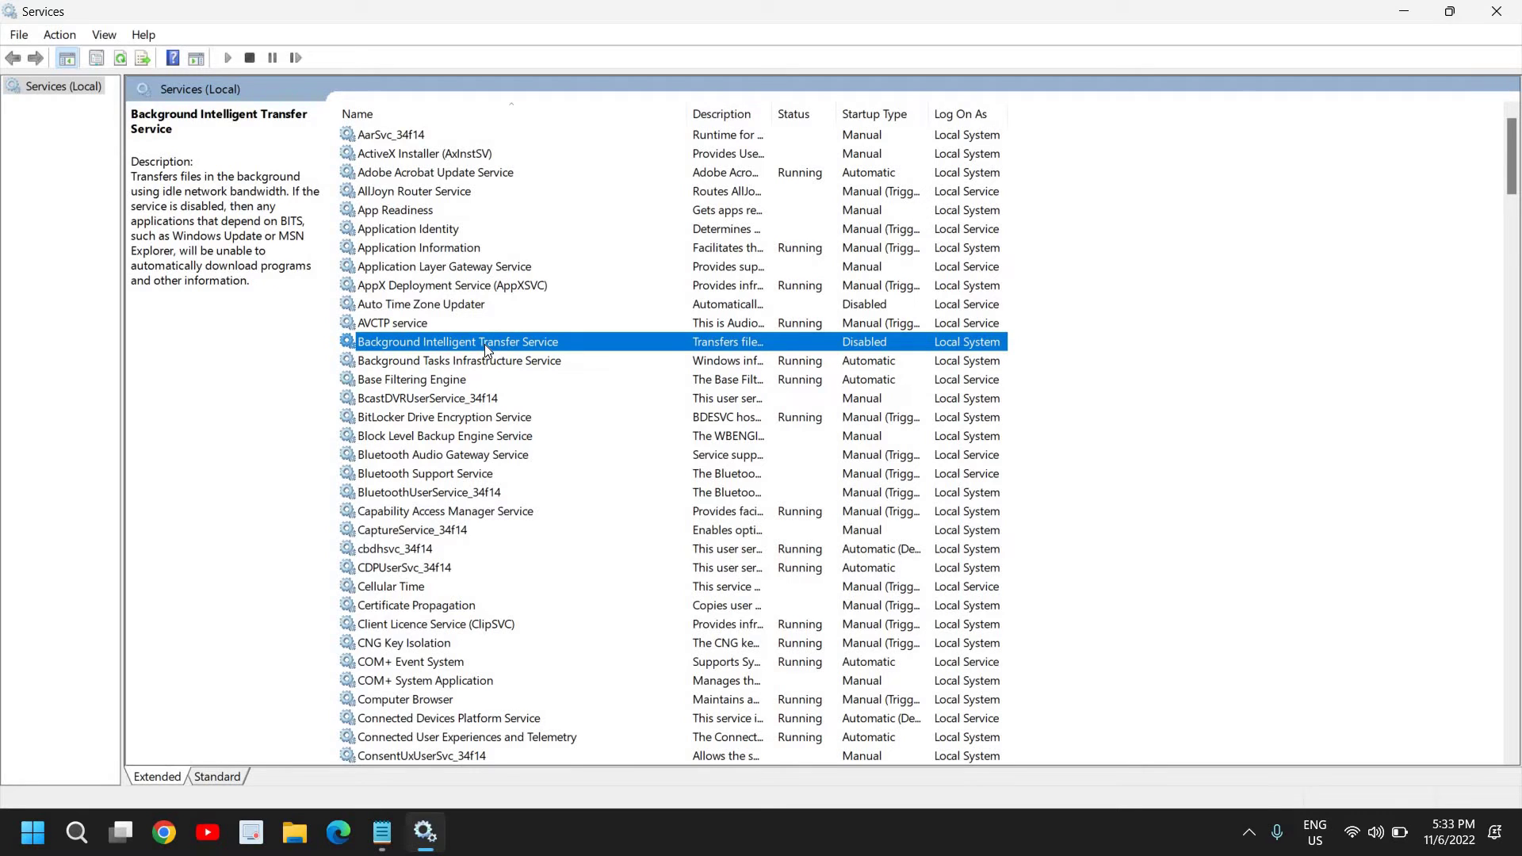
Close Services, then open Task Manager maximized on its Startup apps page
click(1498, 12)
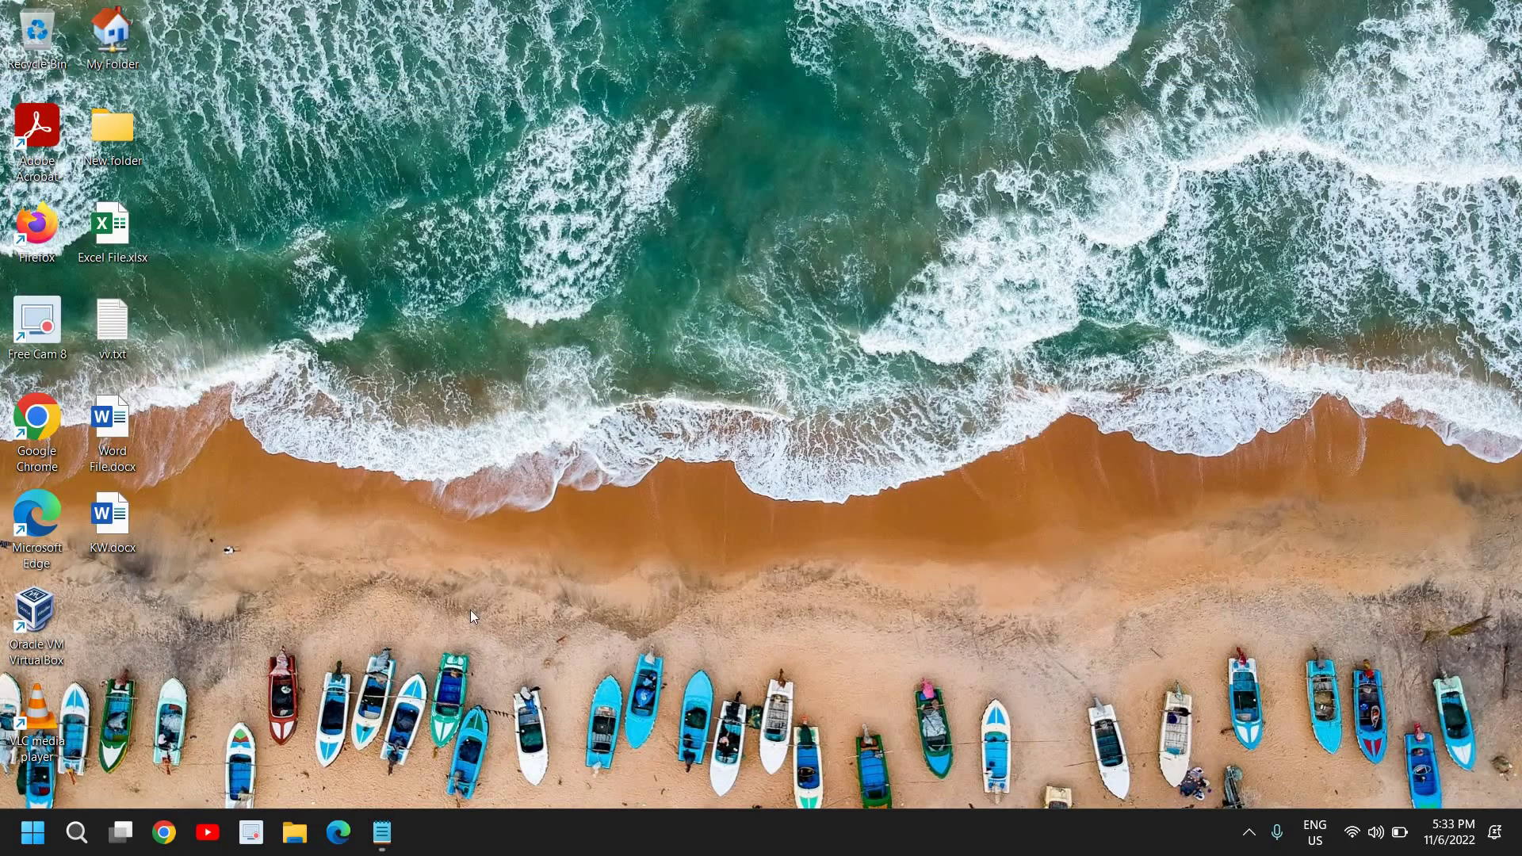
right_click(31, 833)
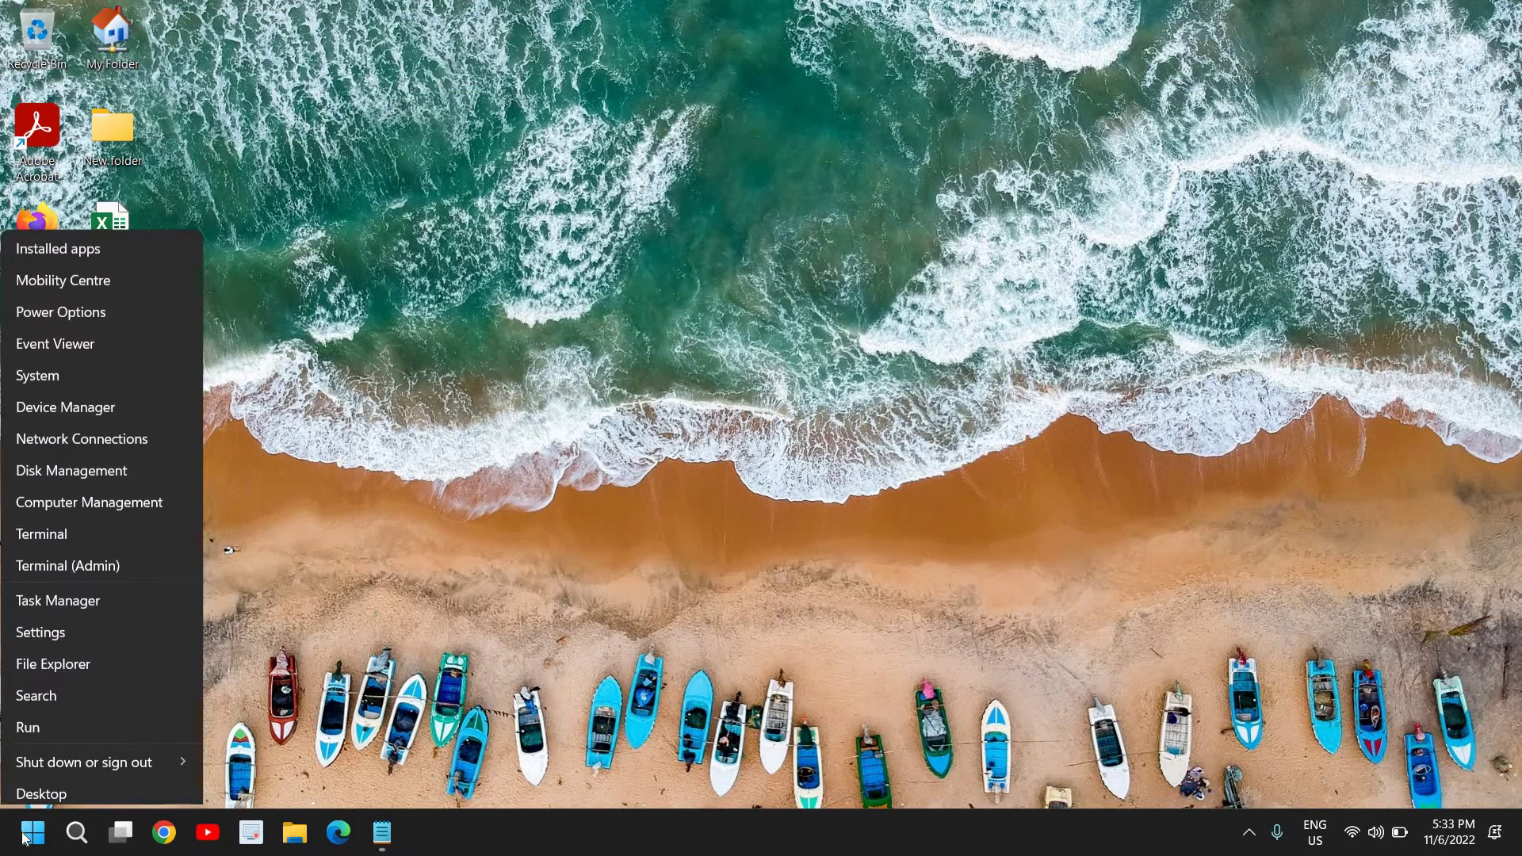
click(96, 591)
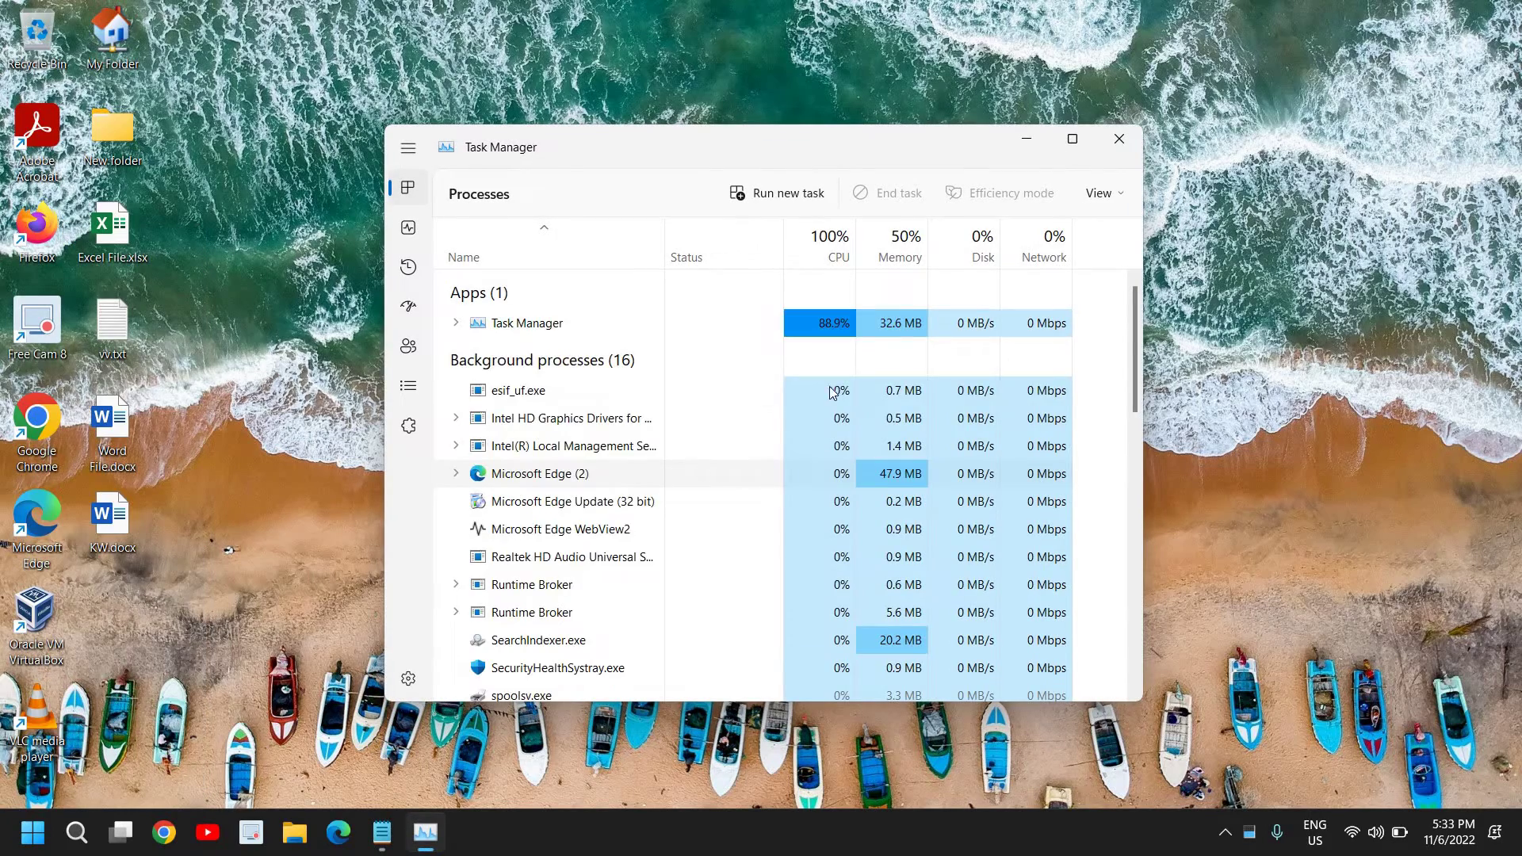
click(1072, 138)
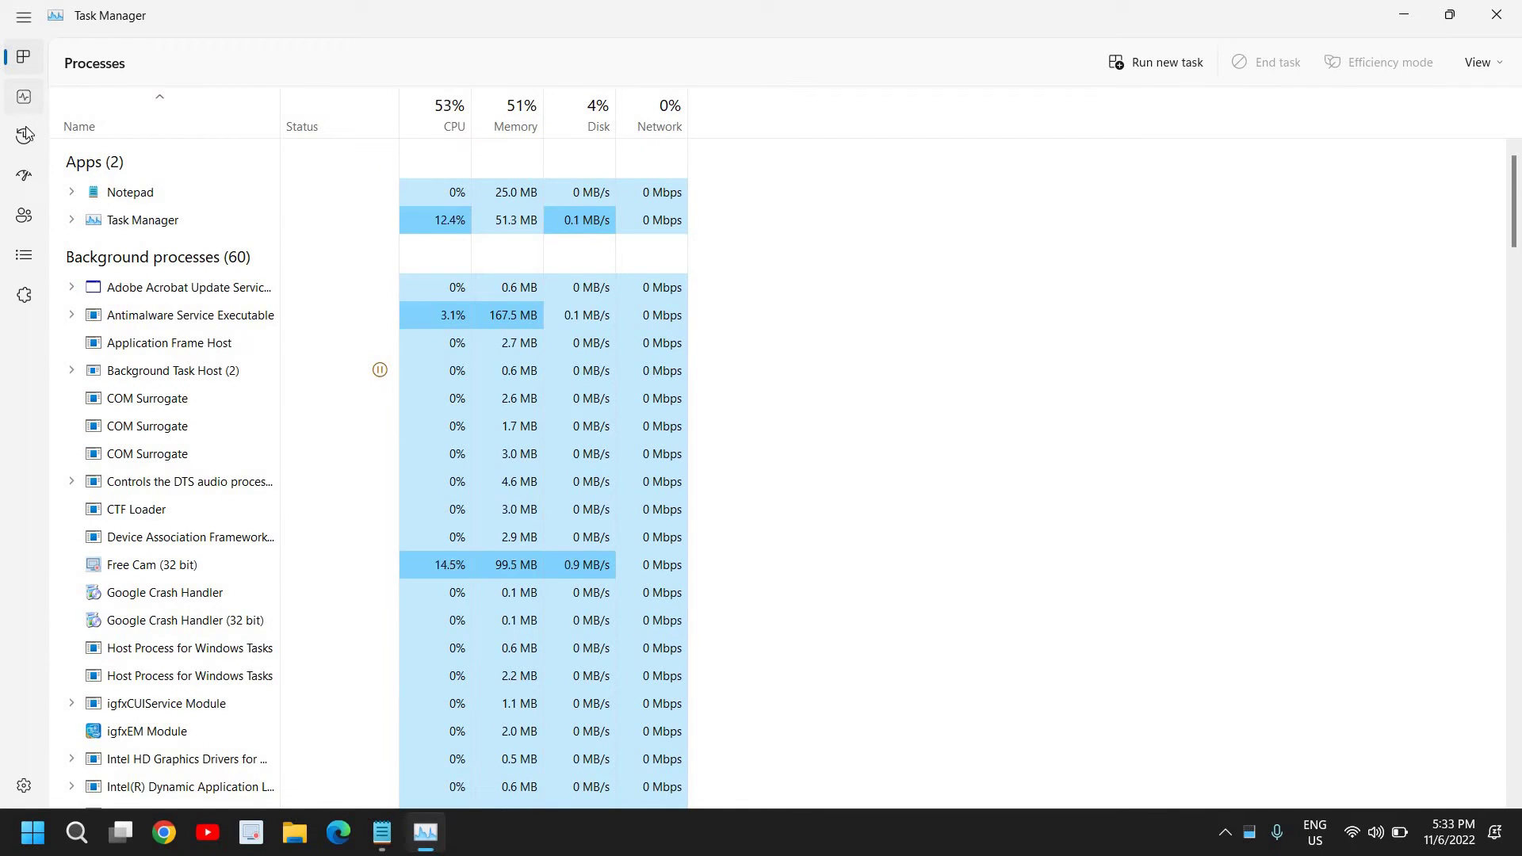
click(23, 98)
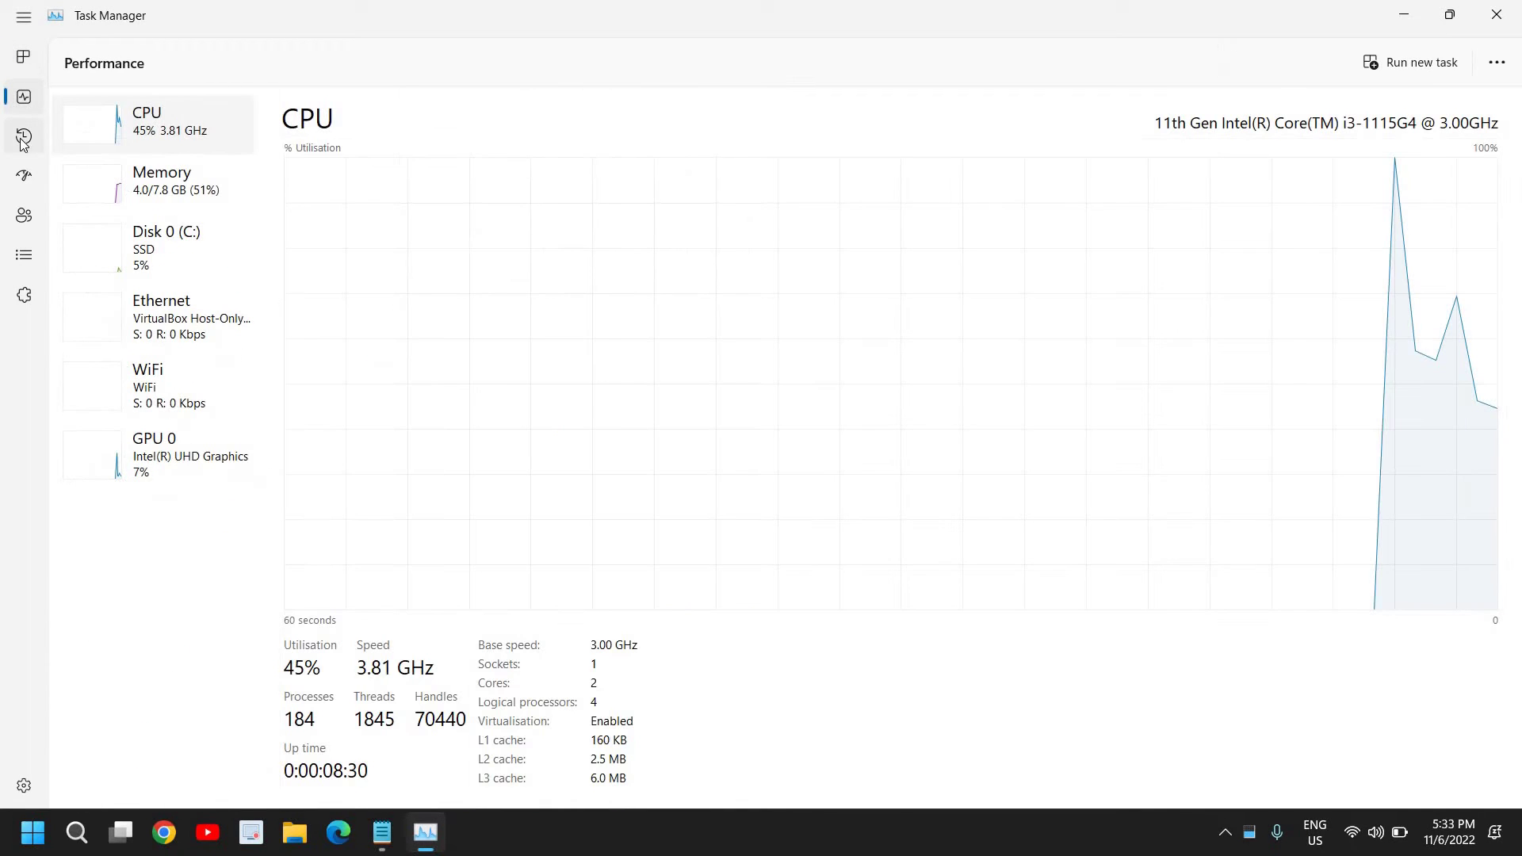
click(22, 180)
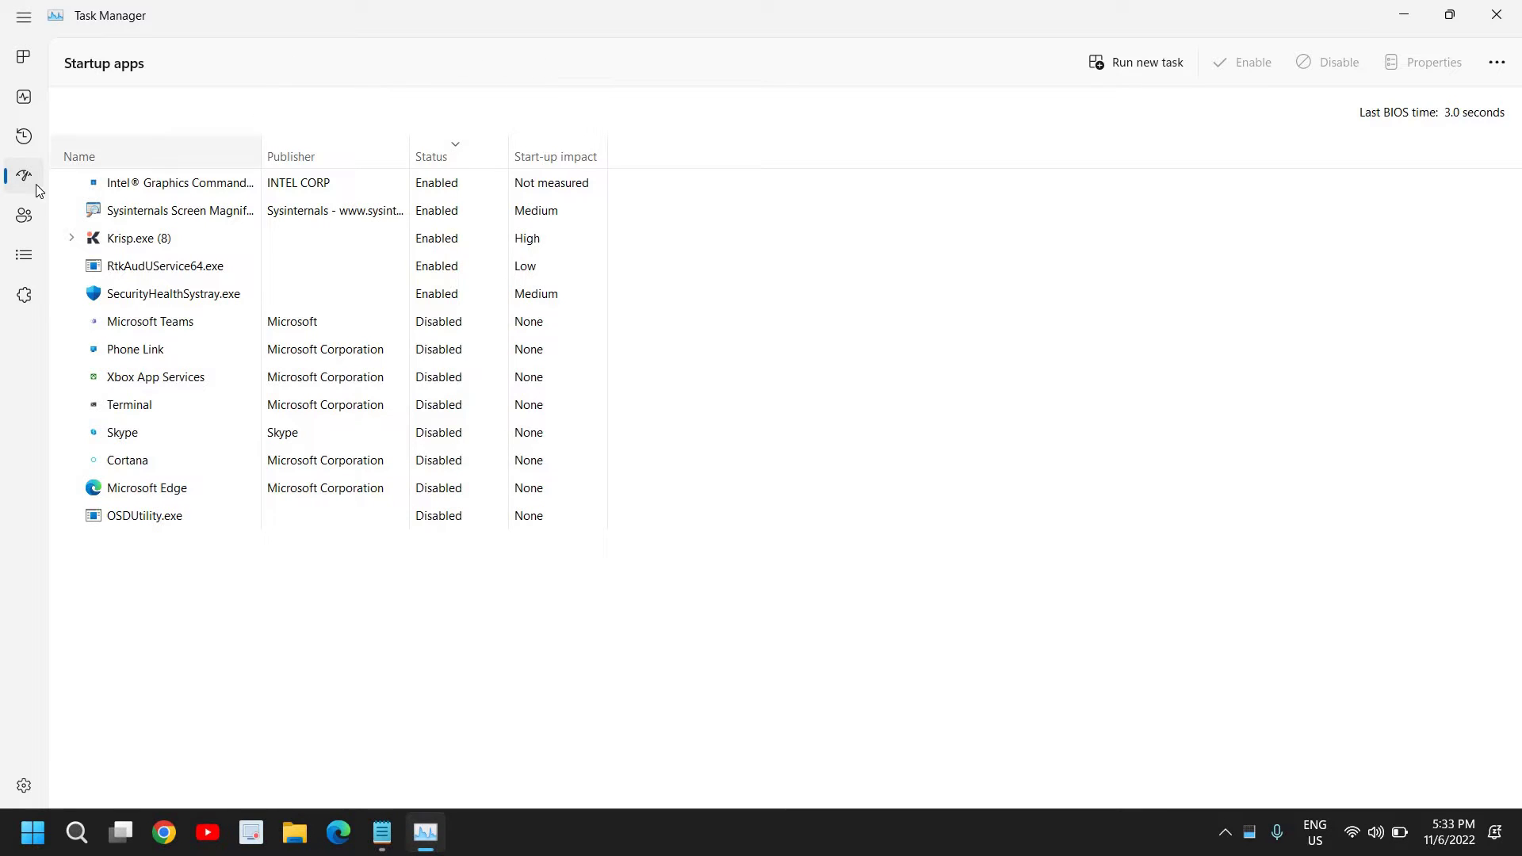
Inspect the Intel graphics, Krisp, RtkAudUService64, Sysinternals, Cortana and Xbox App Services startup entries
click(432, 186)
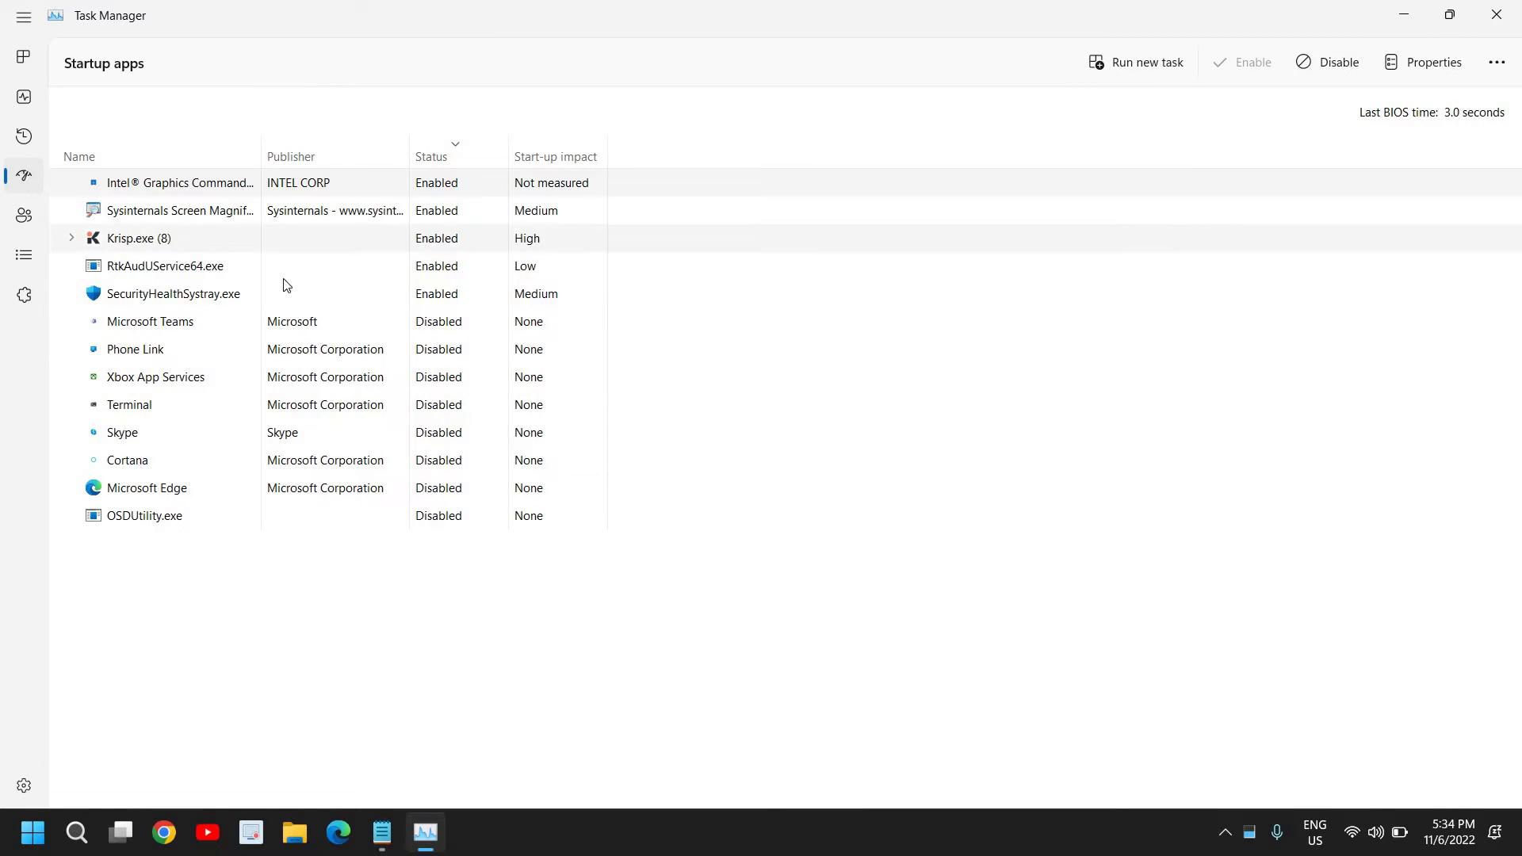
click(155, 238)
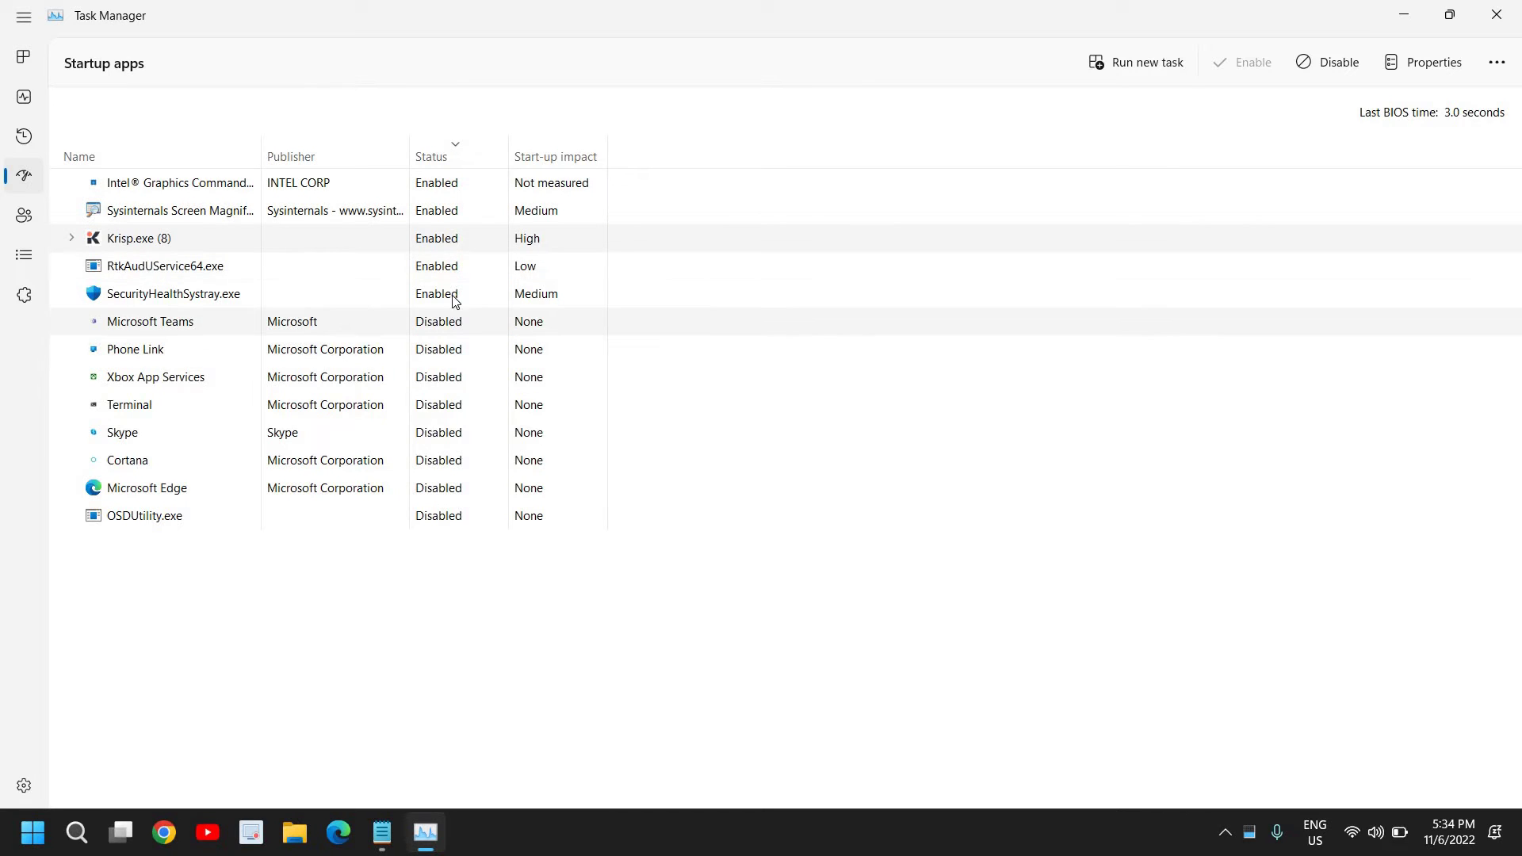
click(135, 271)
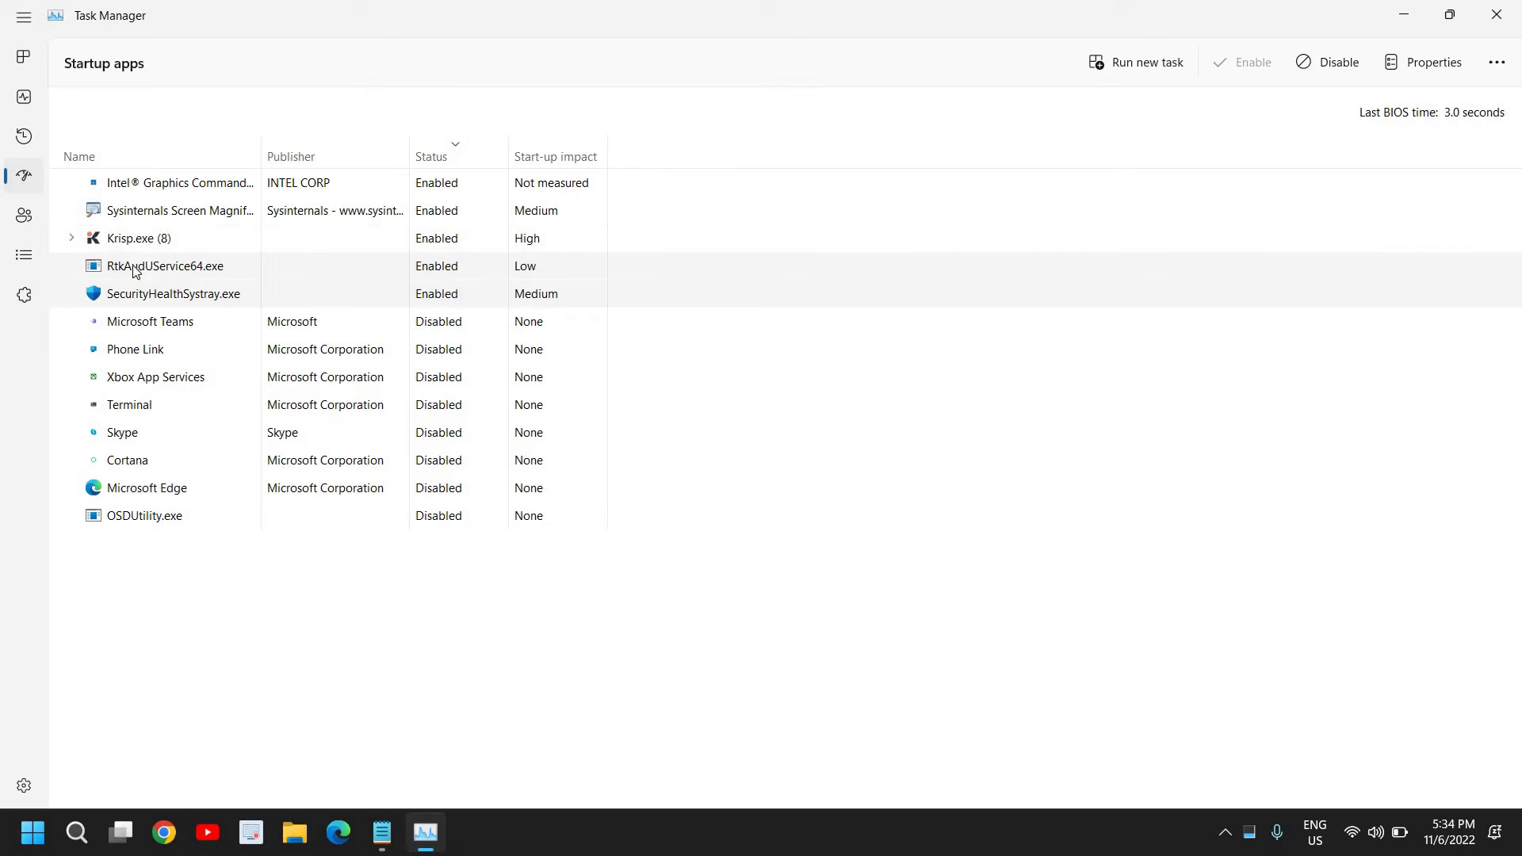
click(152, 212)
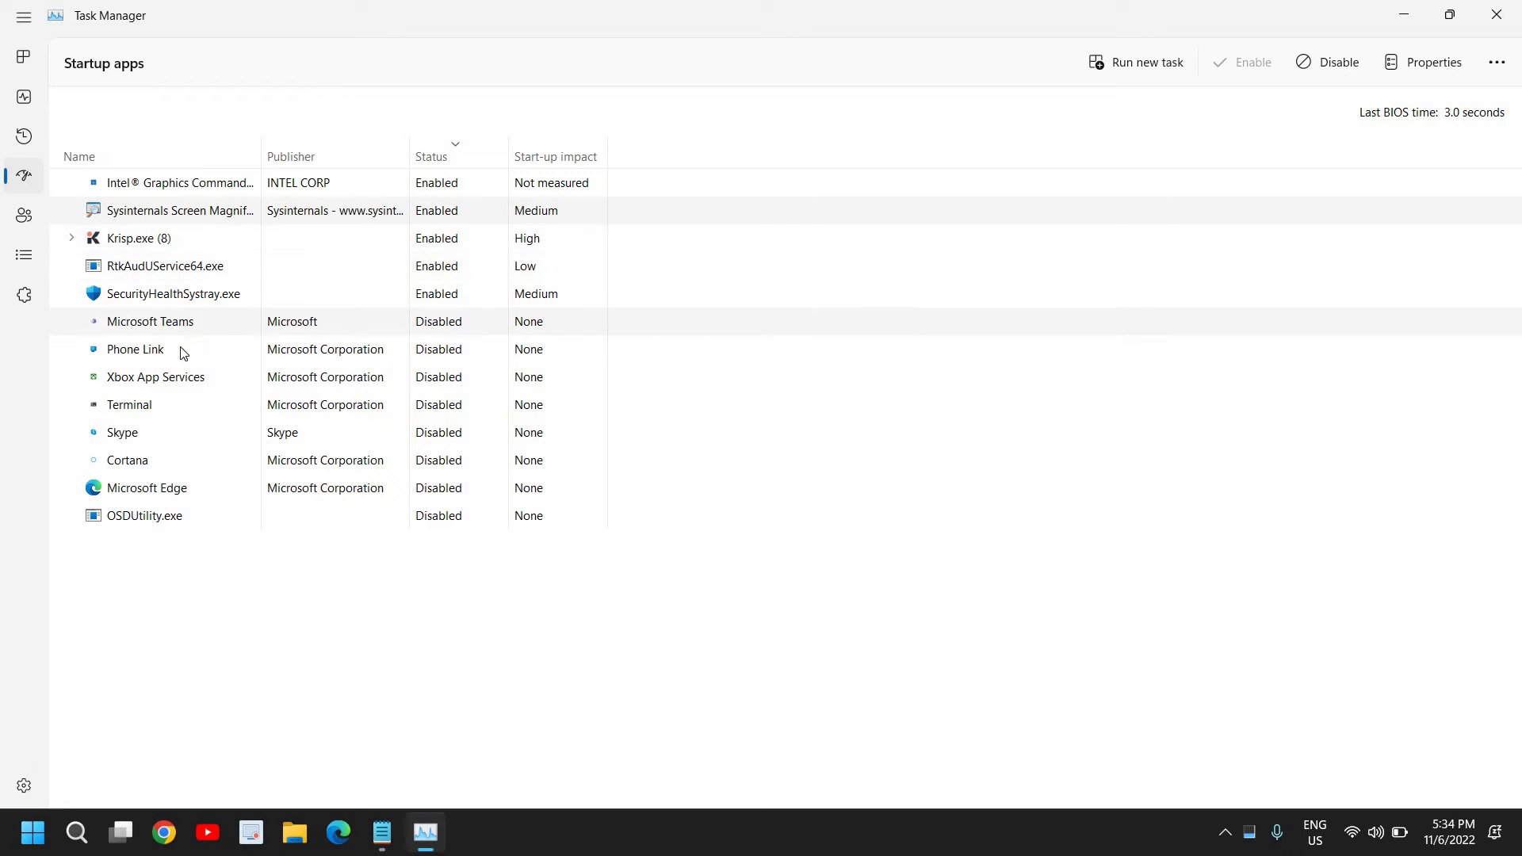
click(141, 460)
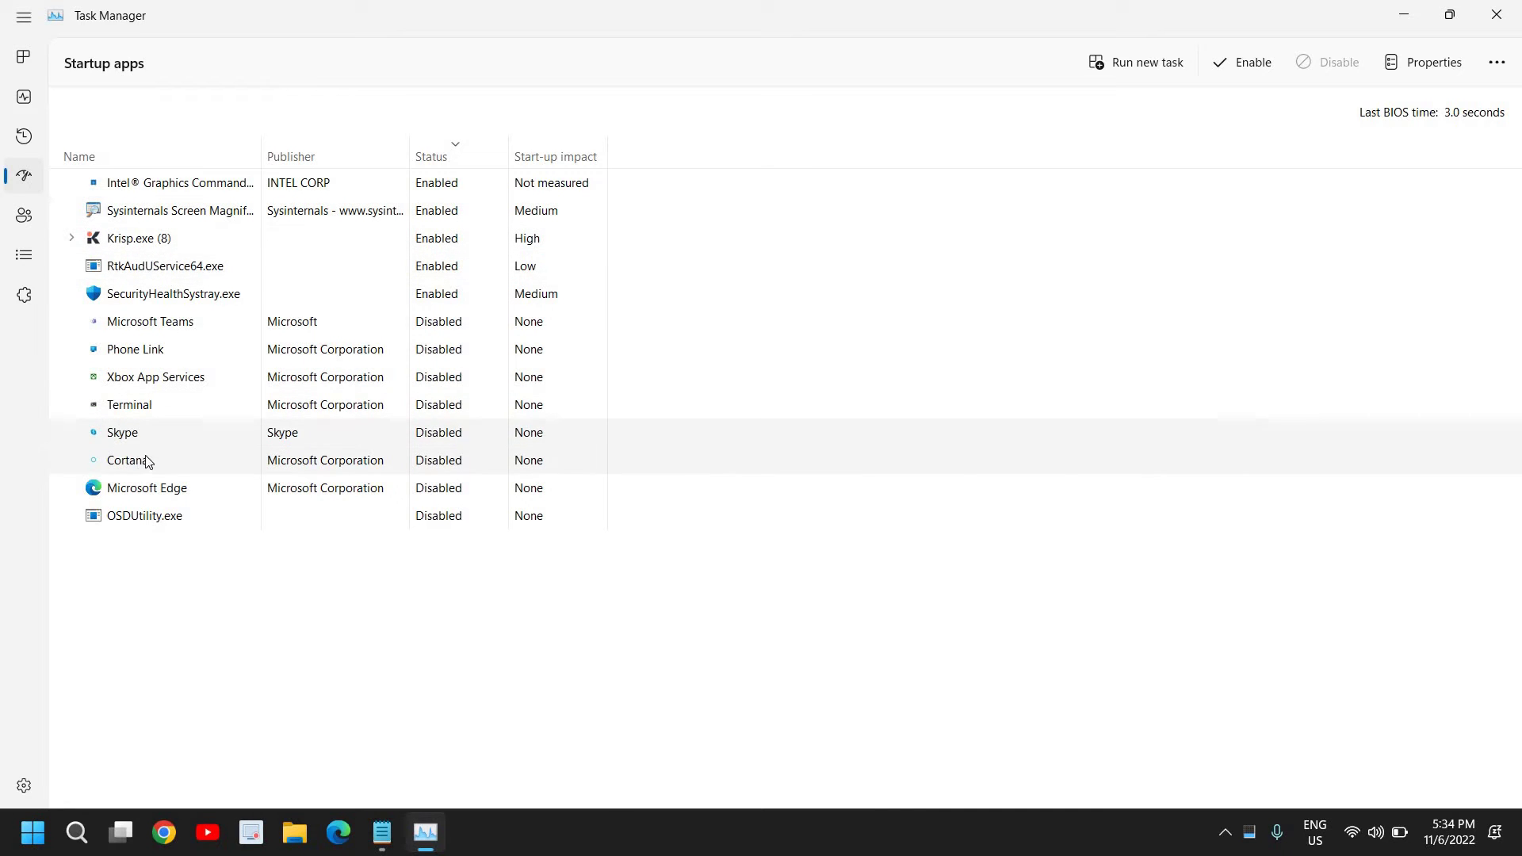
right_click(342, 384)
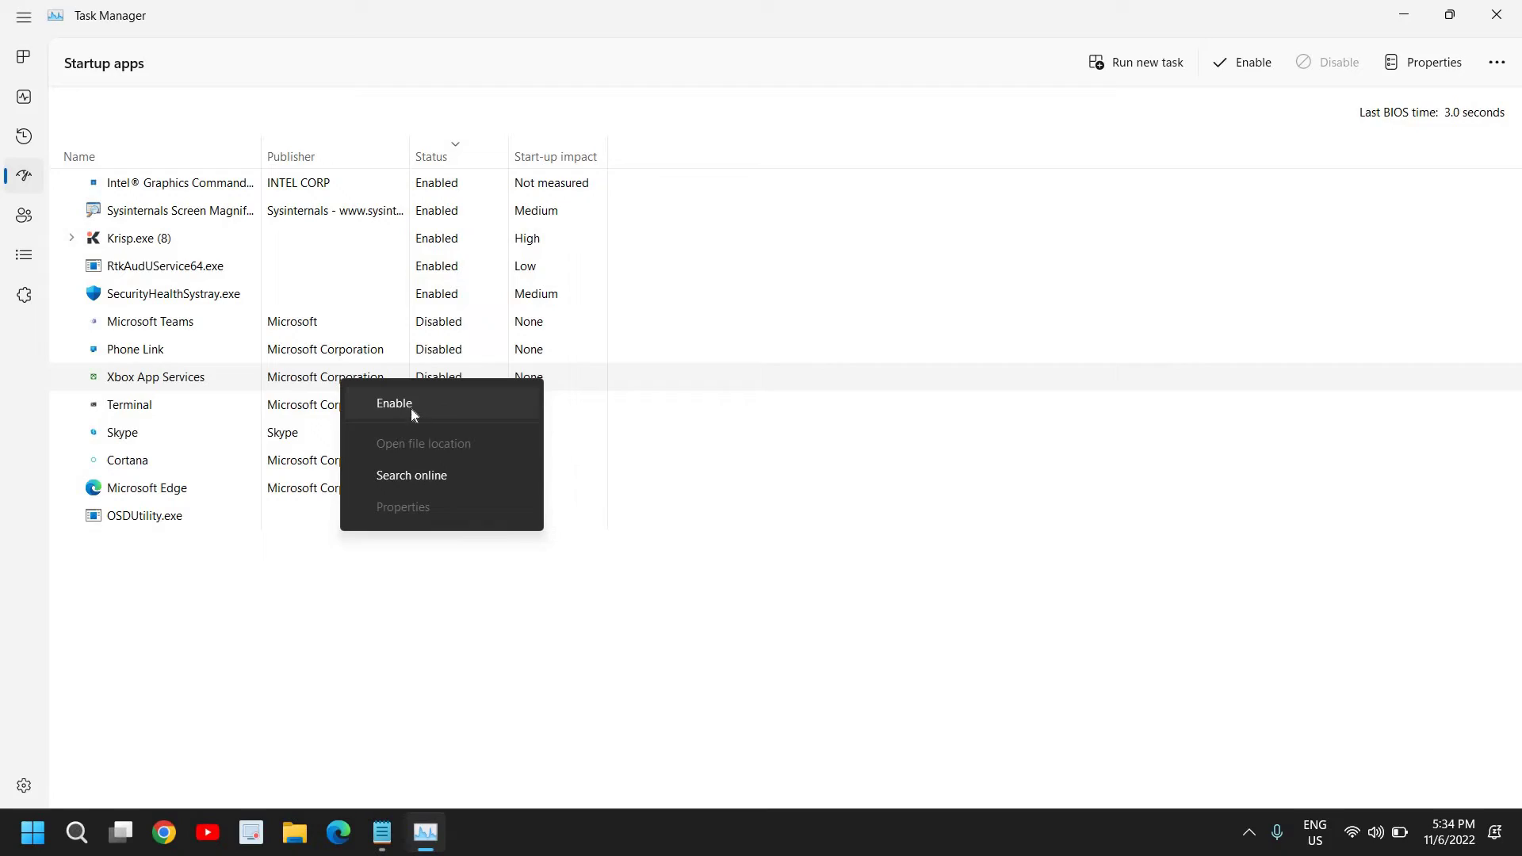
Close Task Manager, search for cmd, and run Command Prompt as administrator
click(1496, 15)
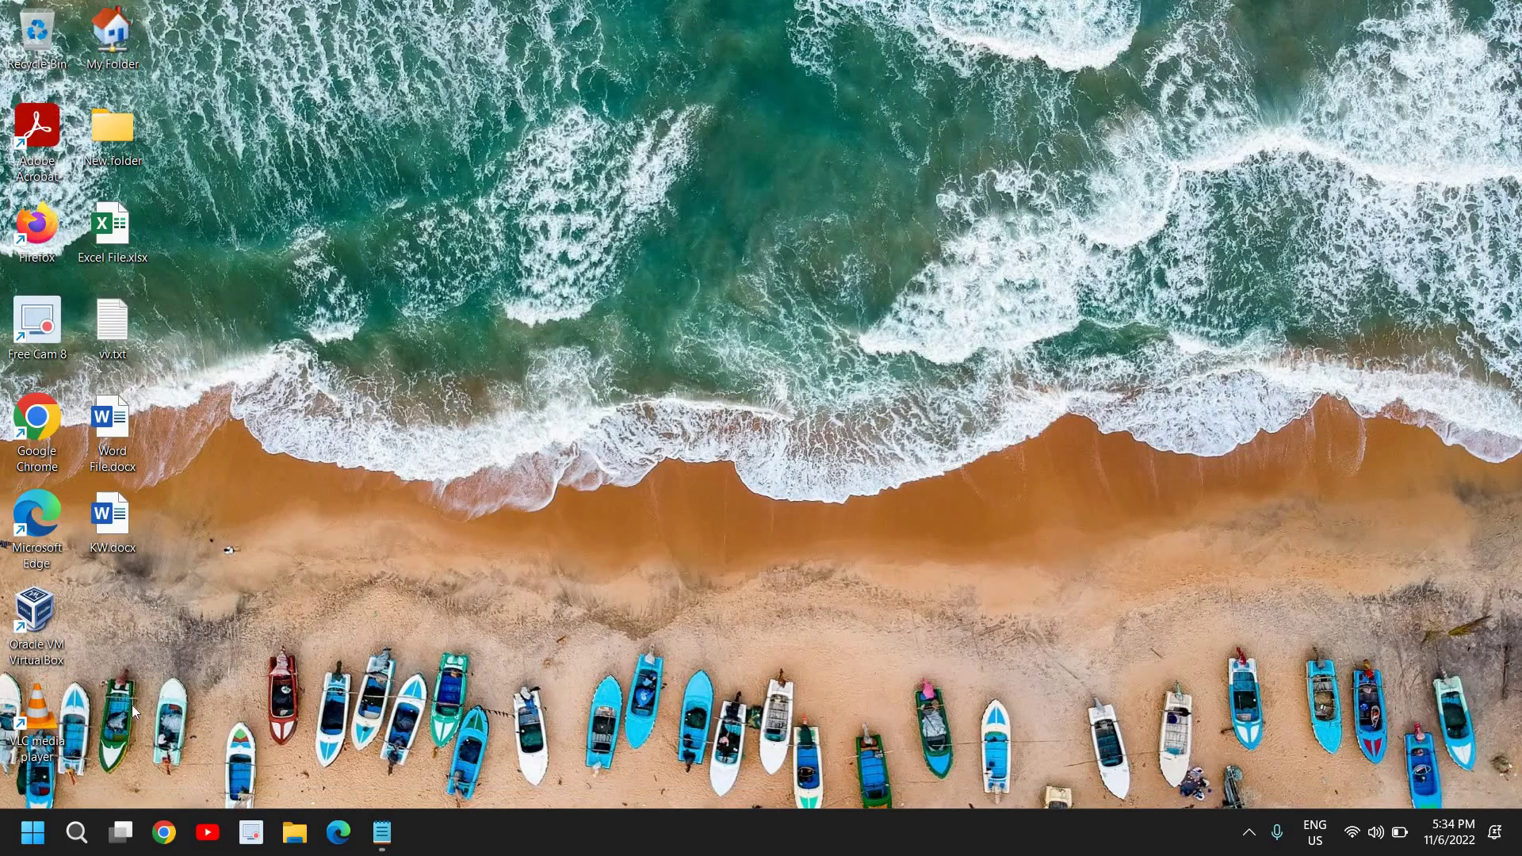
mouse_move(77, 832)
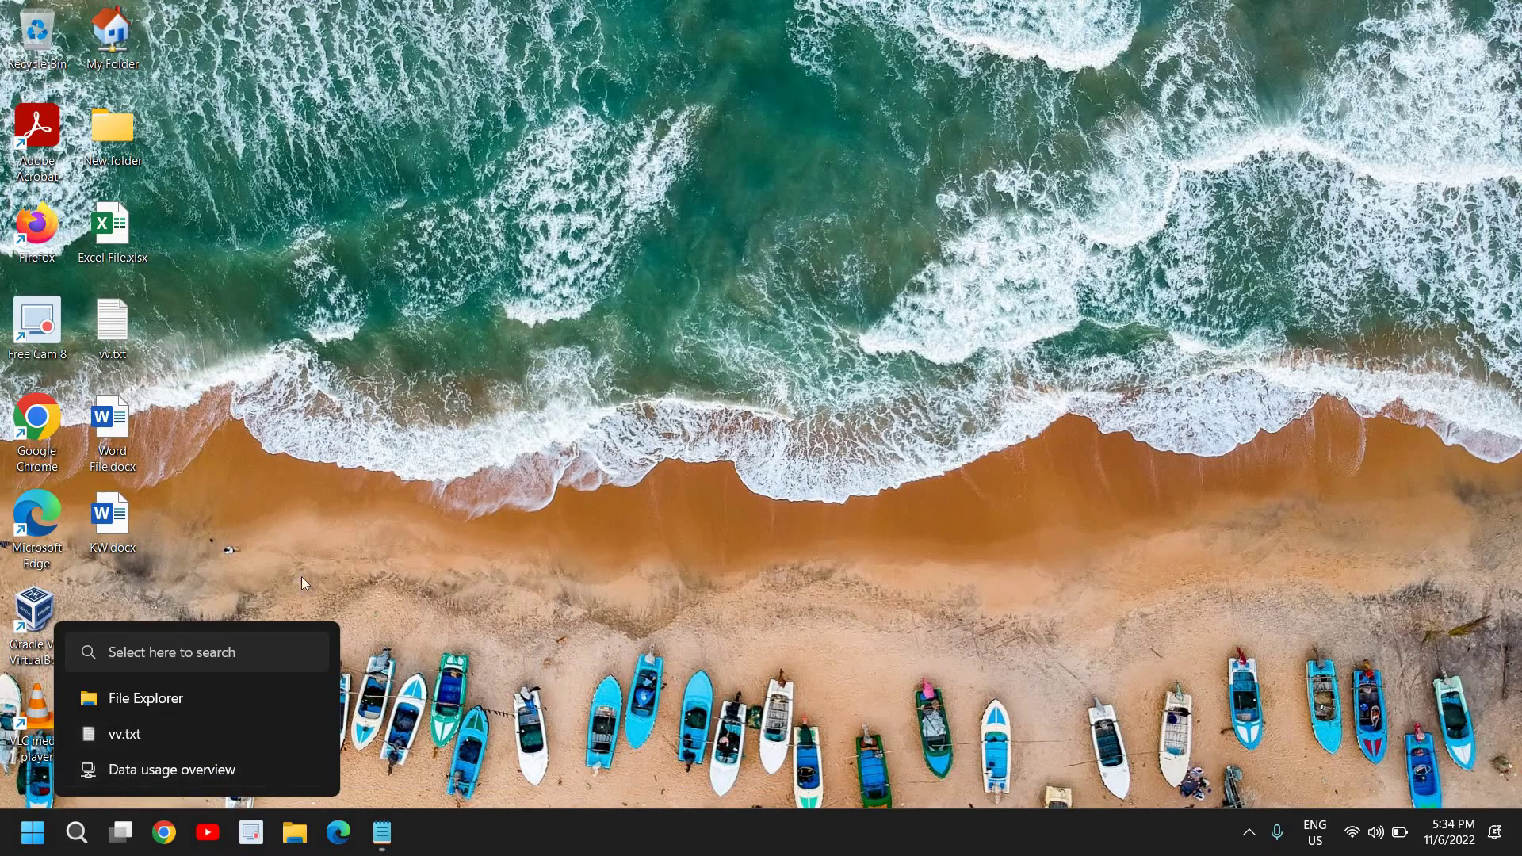
click(76, 832)
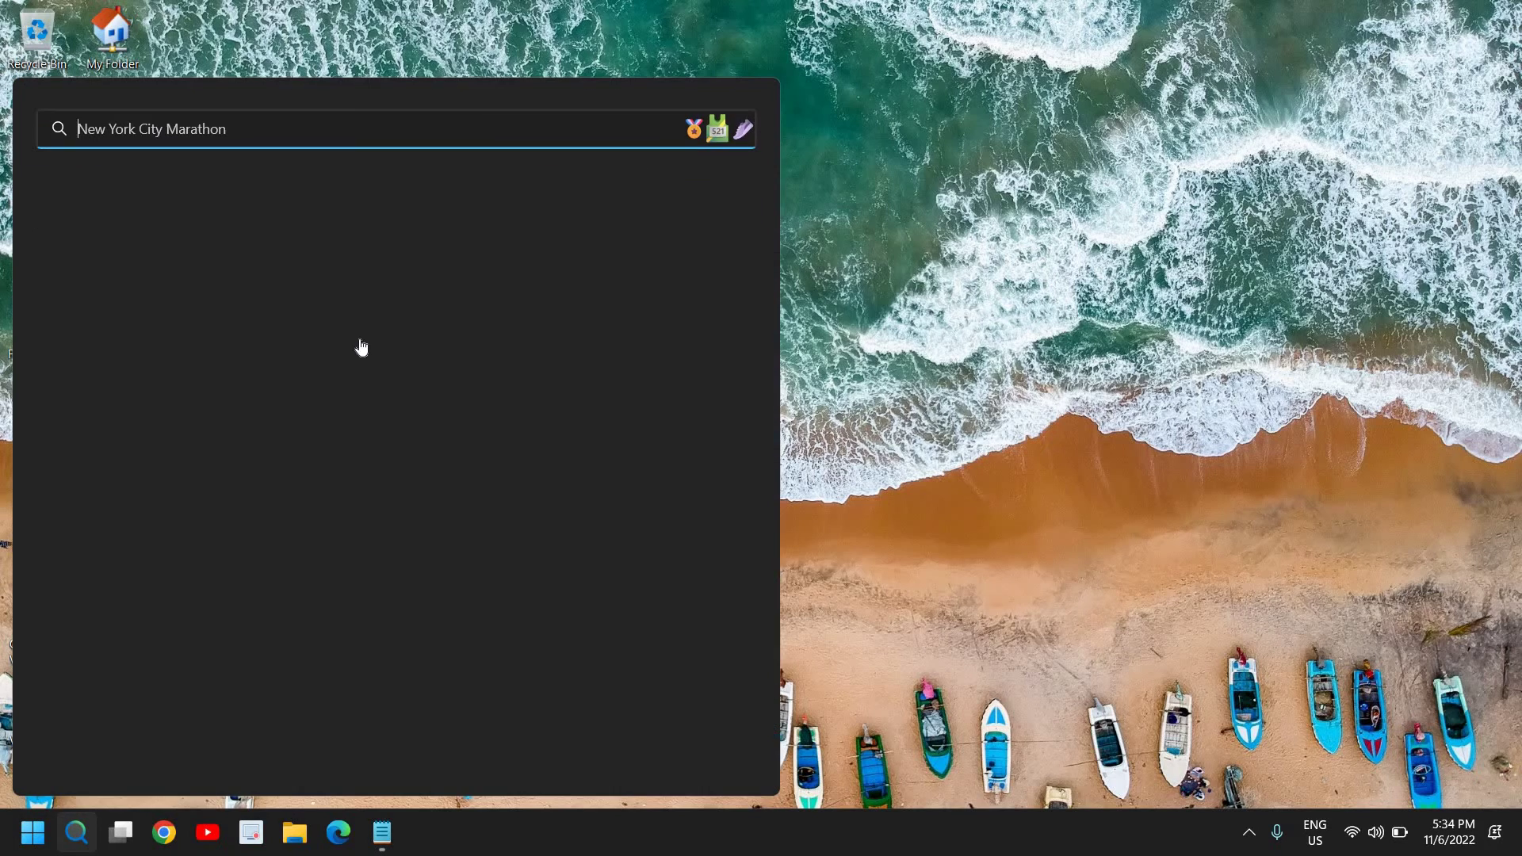
text(cmd)
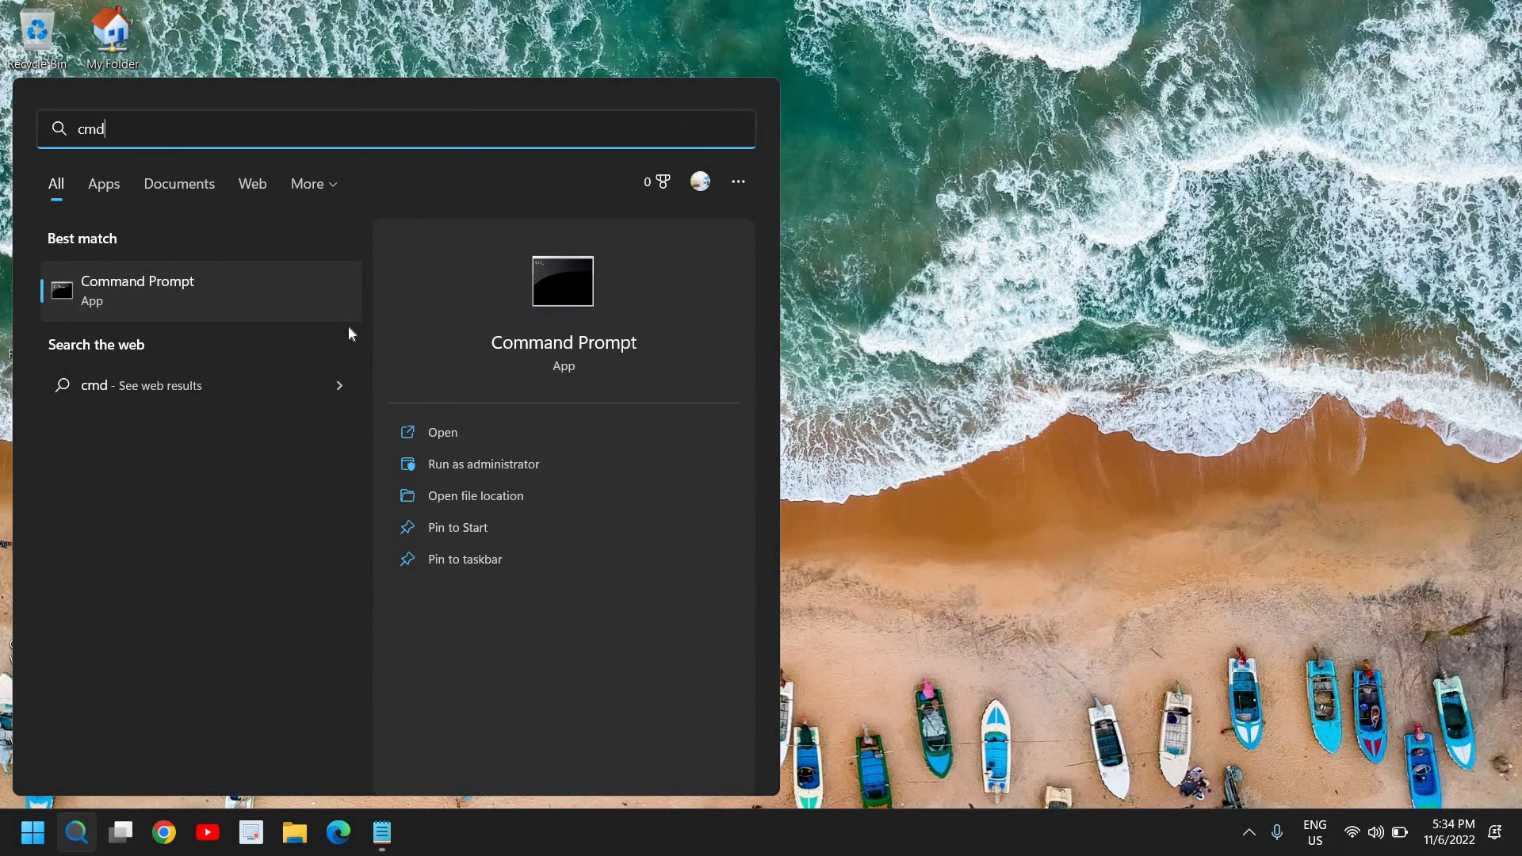
click(465, 464)
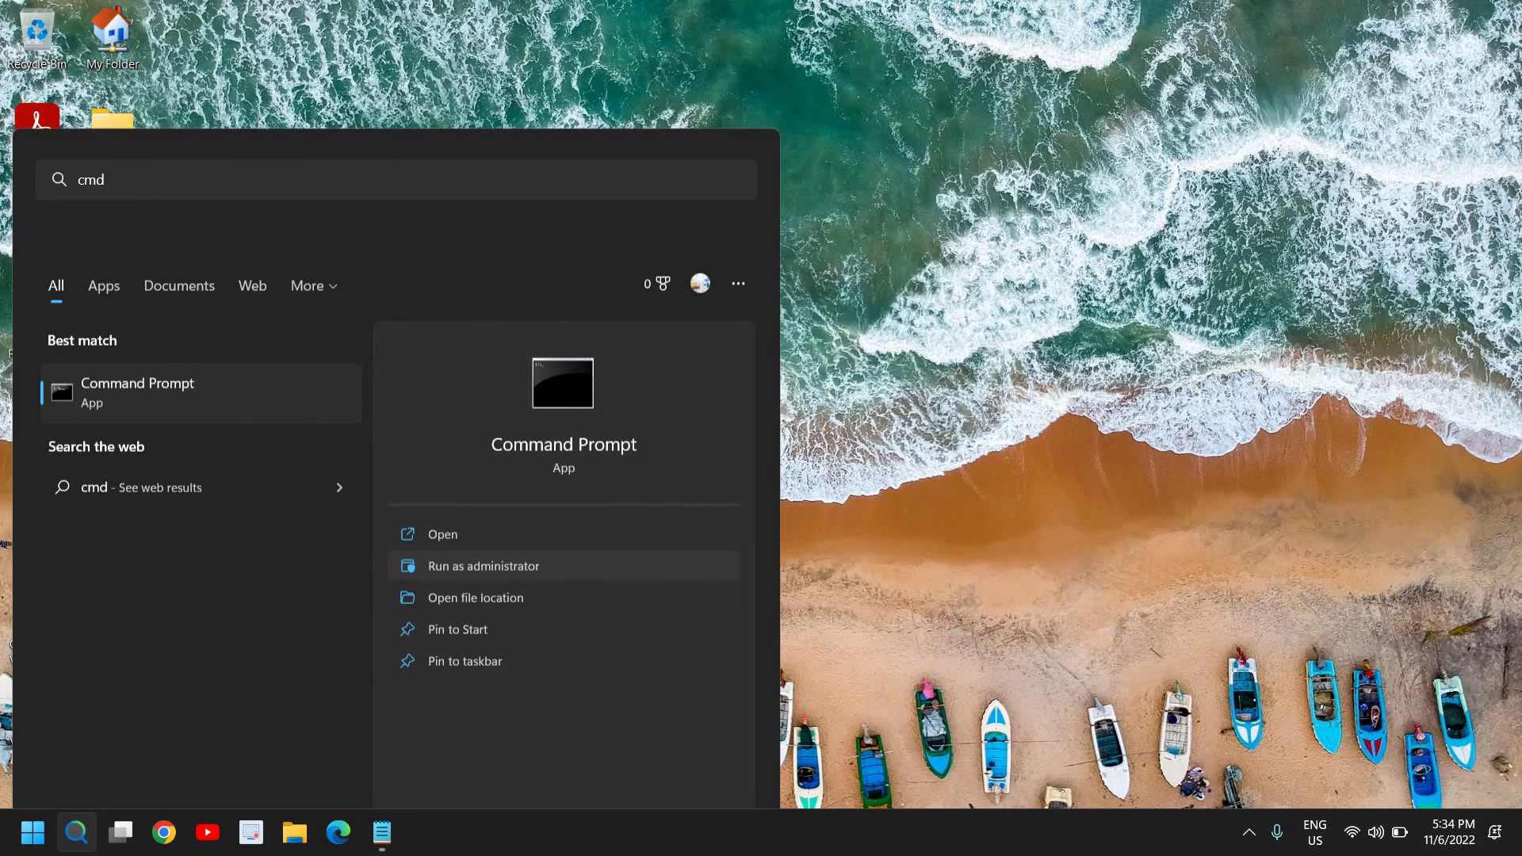
Move the elevated console toward the screen centre and run sfc /scannow
click(657, 572)
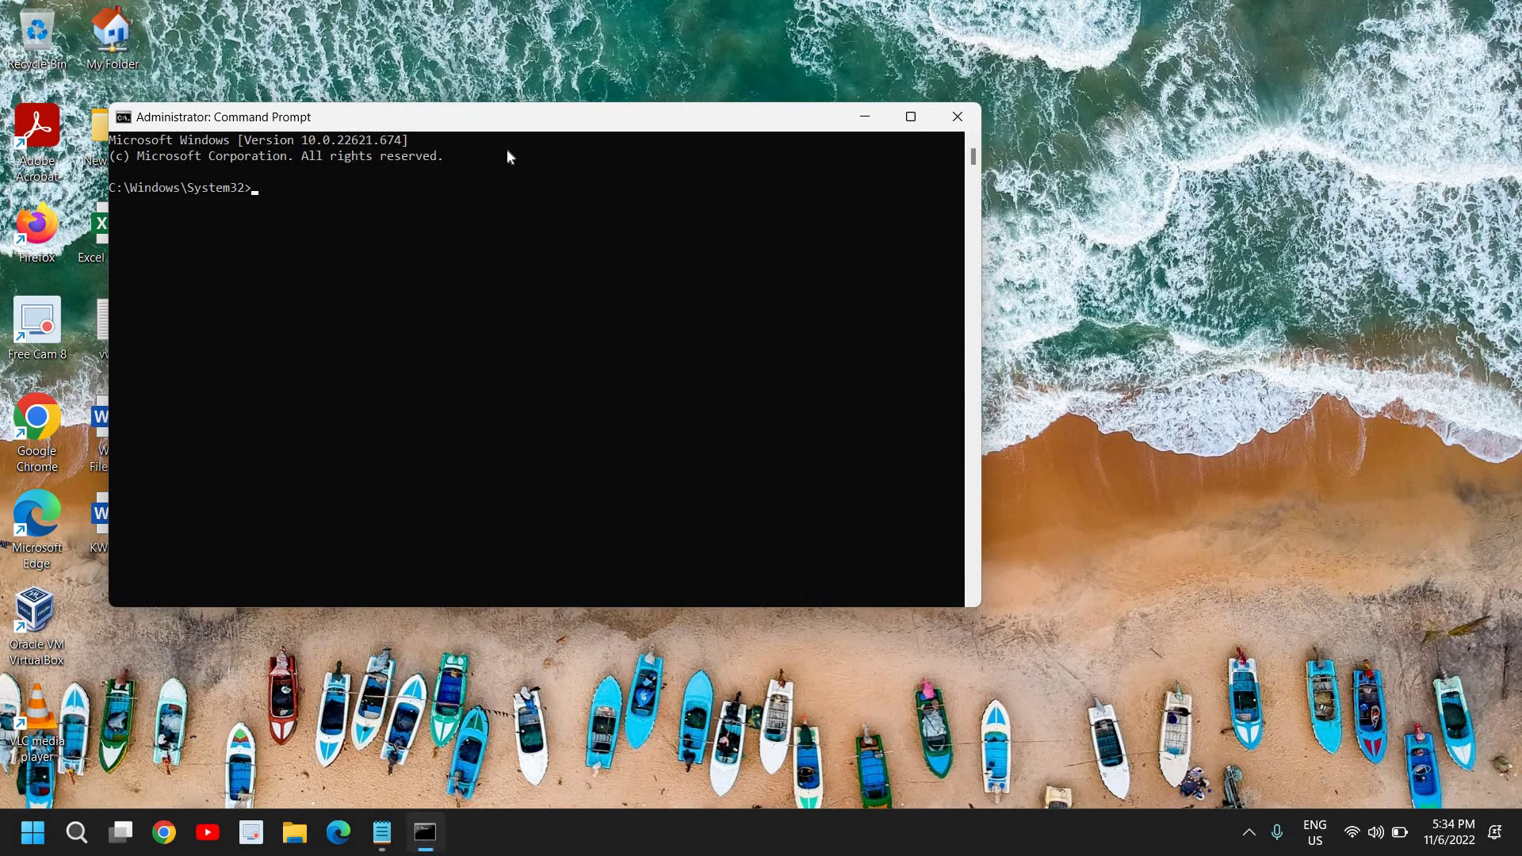
drag(512, 132, 667, 170)
text(sf)
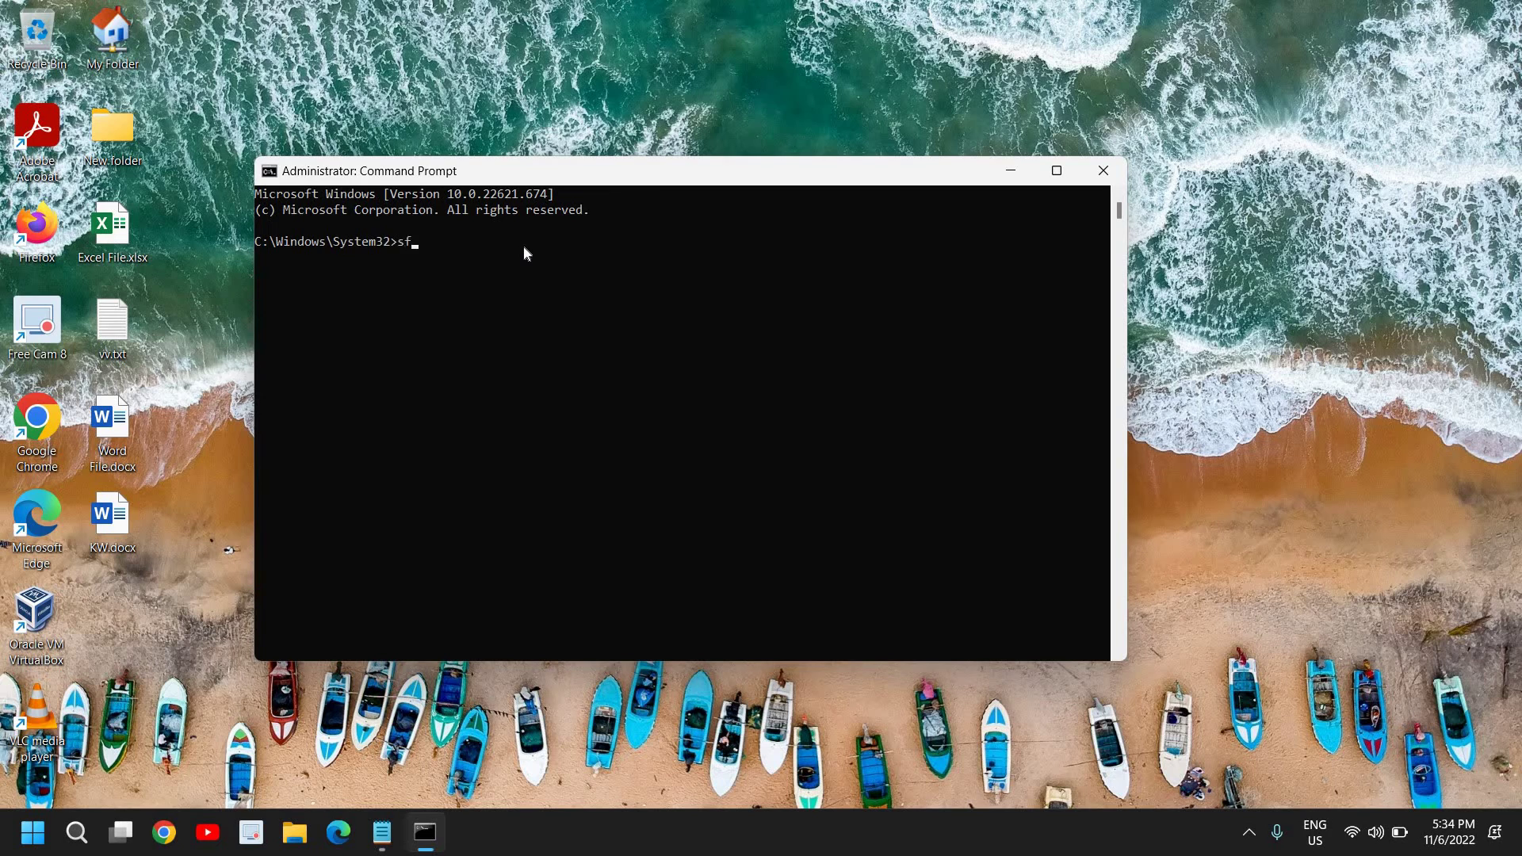
text(c /)
text(scannow)
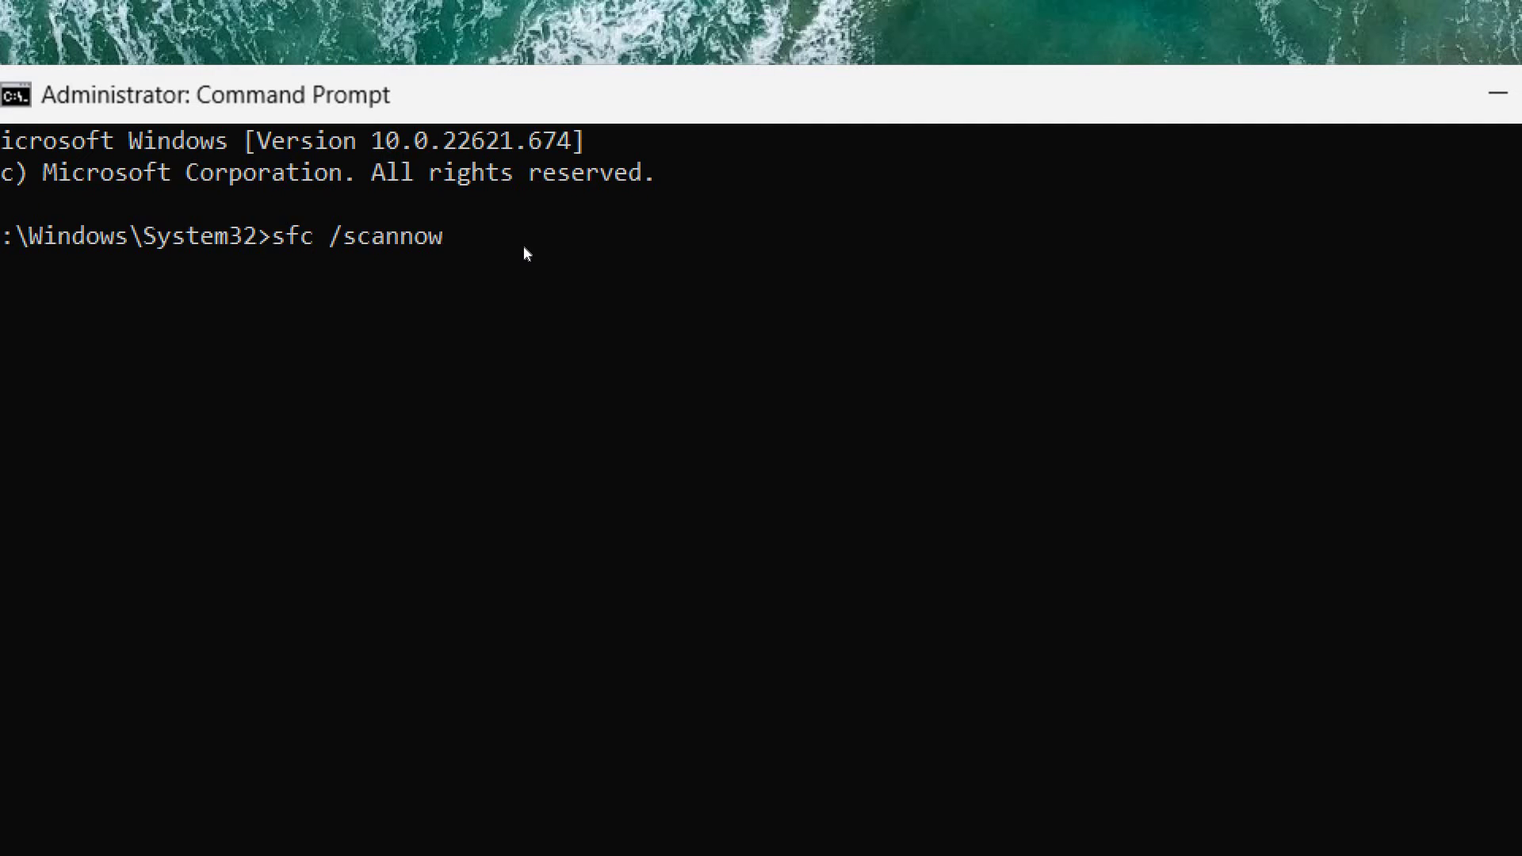
key(Return)
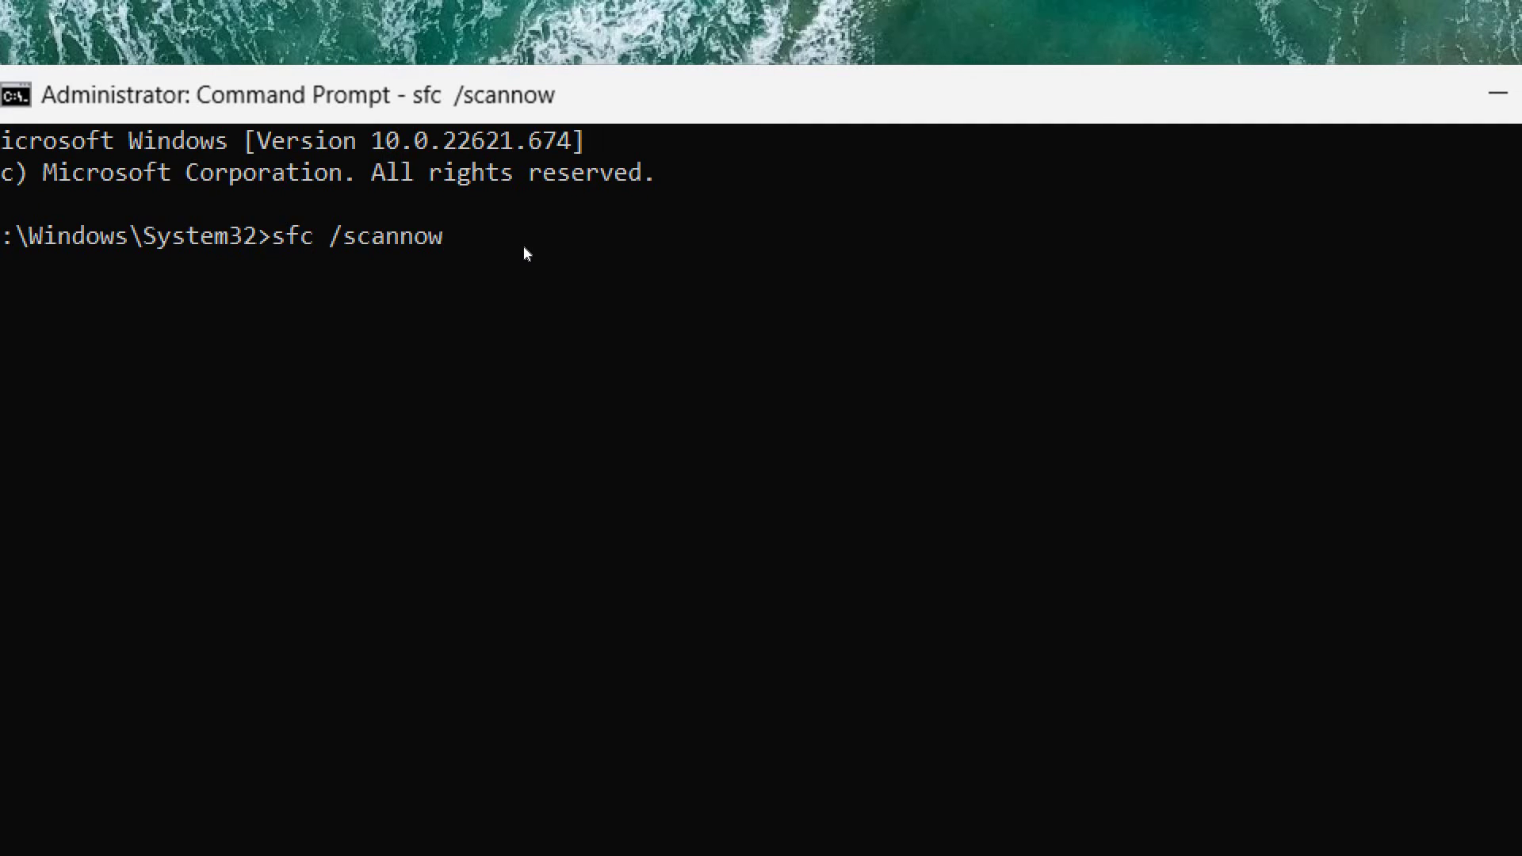